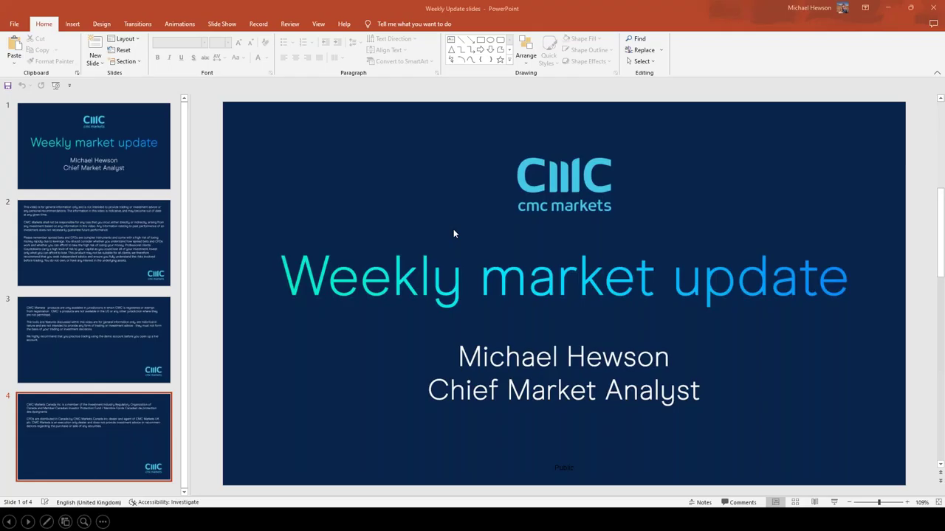
Step: Minimise the presentation to reach the CMC Markets platform and move the This week watchlist off the Indices list
click(889, 9)
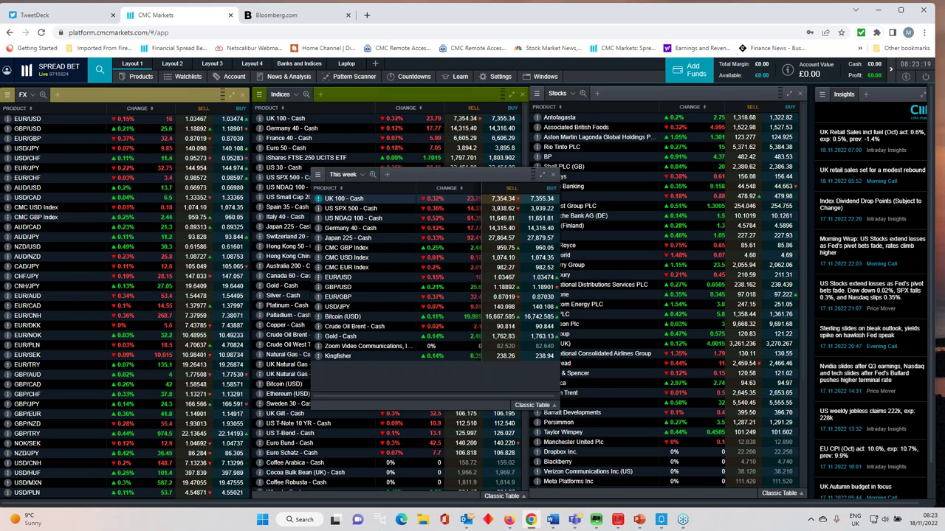
drag(455, 175, 633, 186)
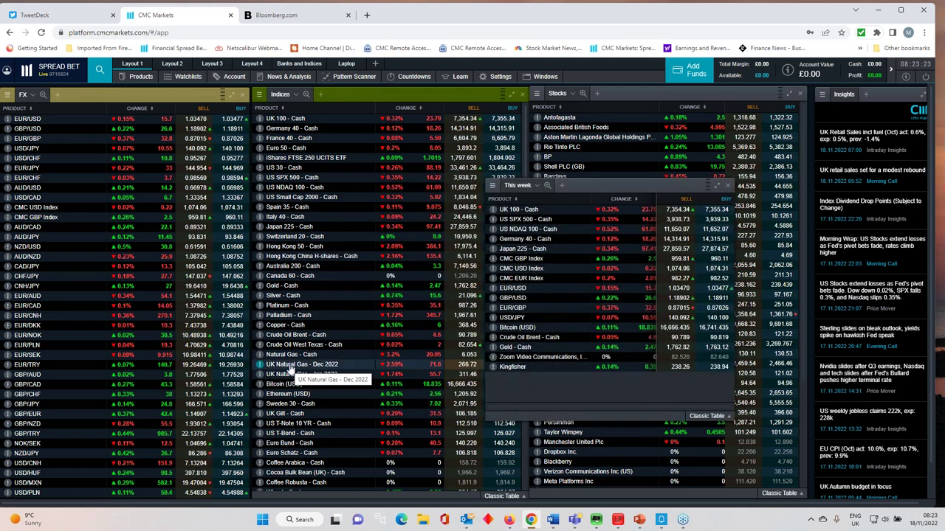
Step: Open the UK Natural Gas - Dec 2022 chart, examine it at full size, and restore it to a floating window
click(291, 367)
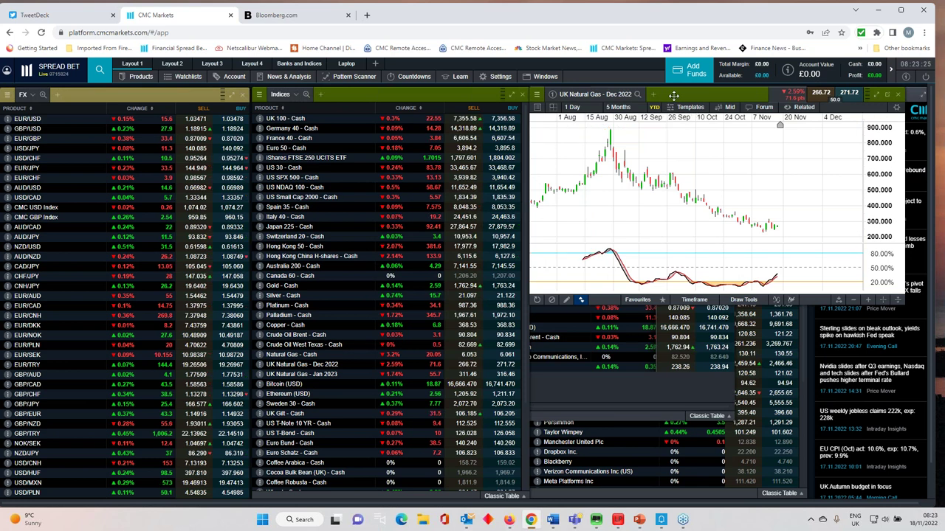
drag(673, 95, 253, 153)
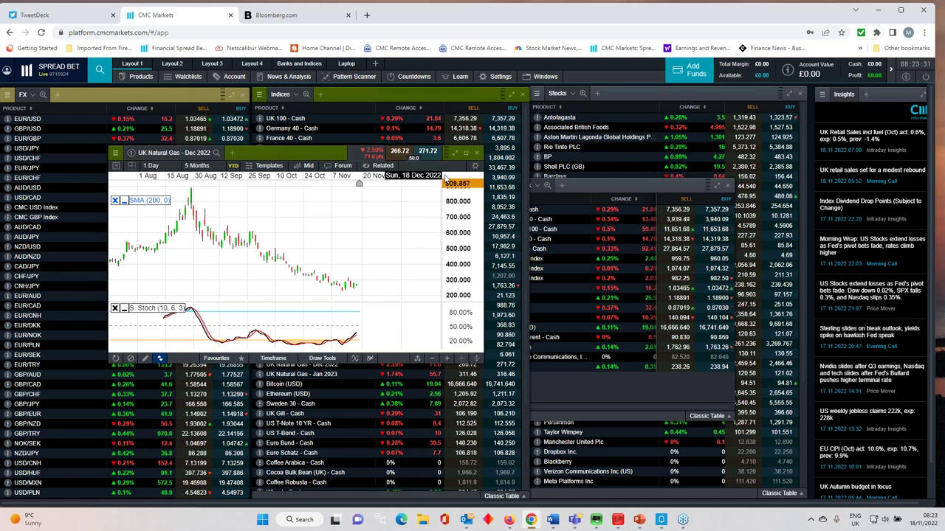
click(455, 153)
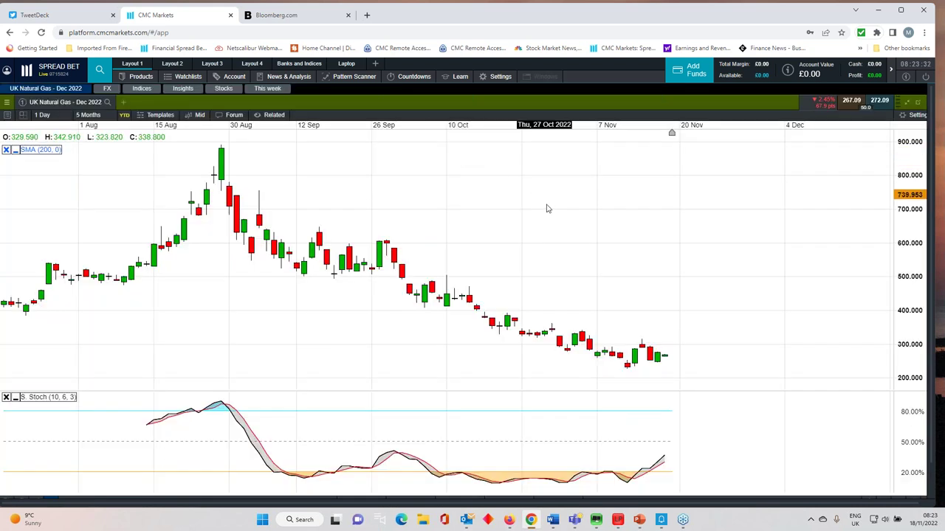
click(902, 104)
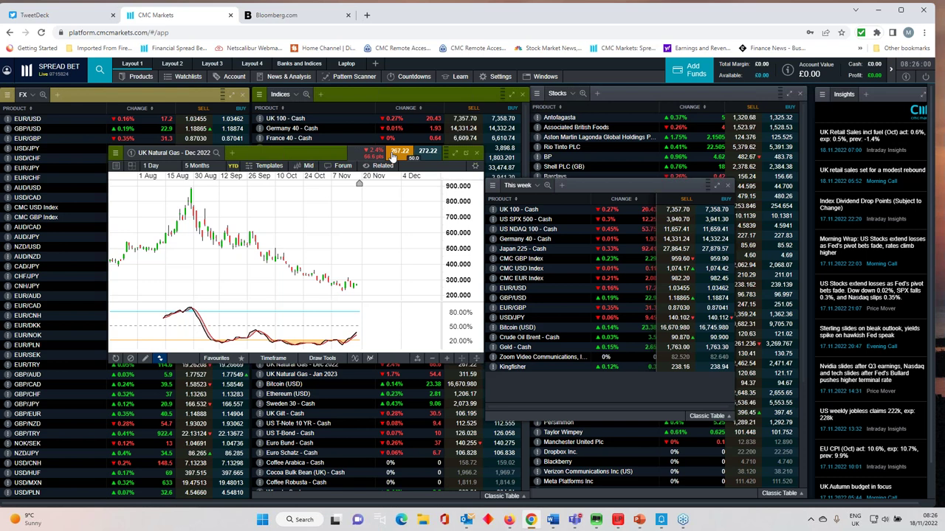
Step: Reposition the This week watchlist over the Indices list so the Stocks list is mostly uncovered
drag(620, 185, 428, 182)
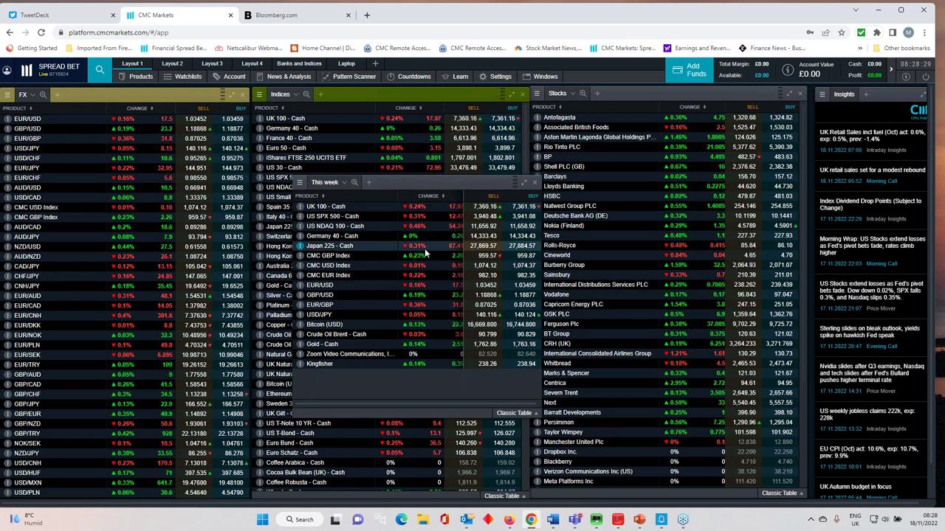
drag(433, 182, 456, 176)
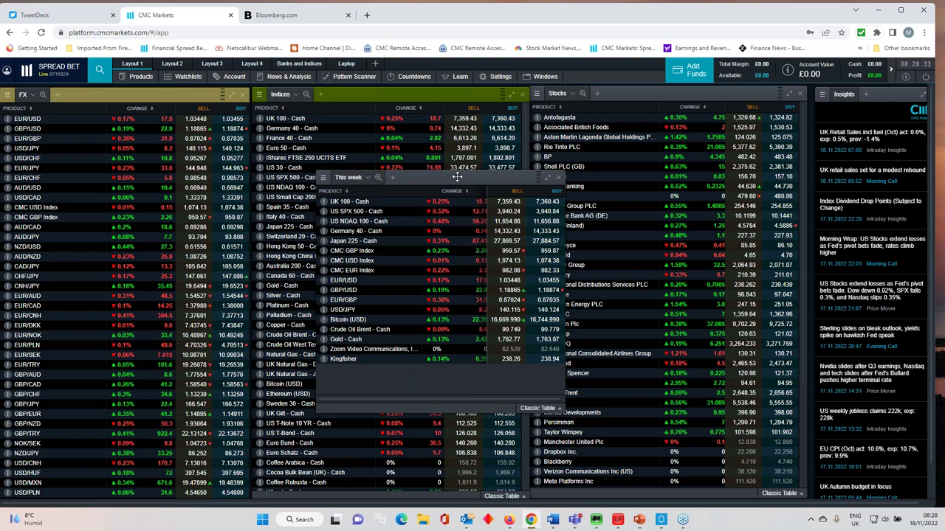
drag(449, 179, 456, 180)
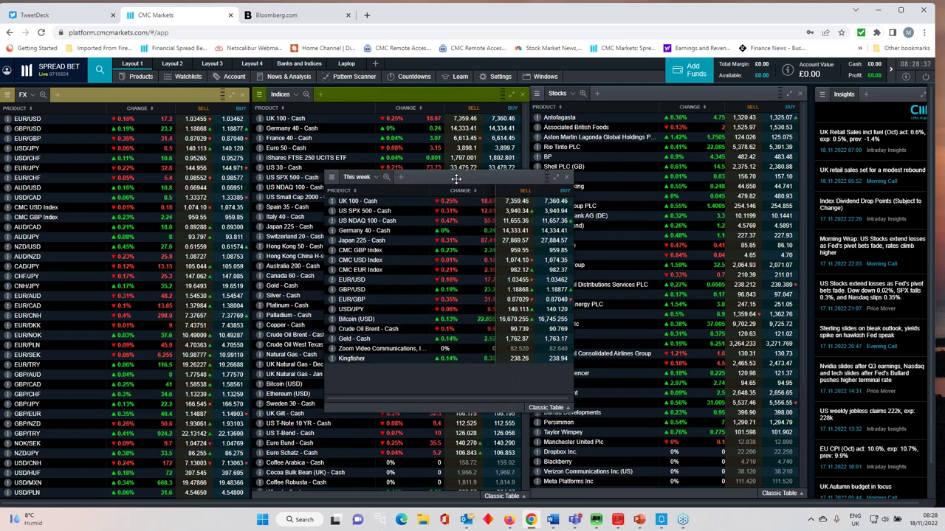
drag(457, 179, 445, 186)
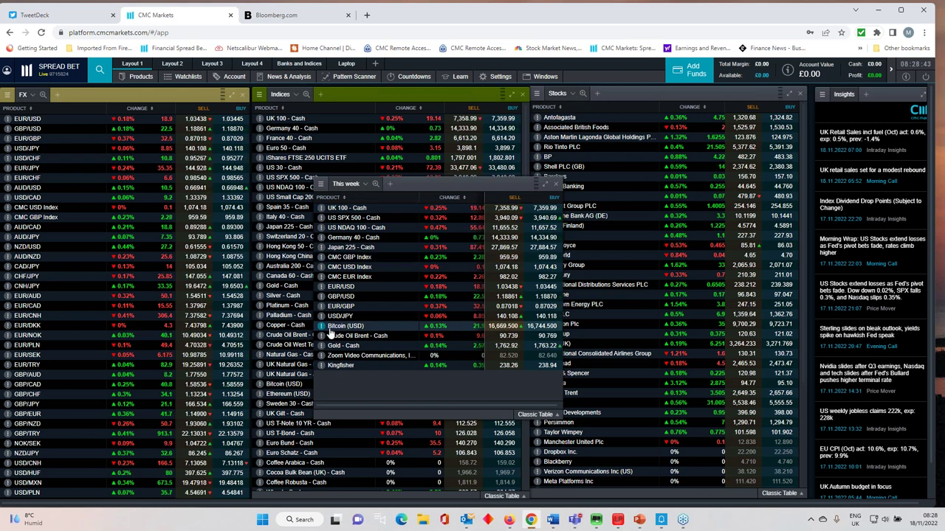
Step: Open the EUR/USD chart from the This week watchlist and arrange the two windows side by side with a slightly narrower chart
click(322, 286)
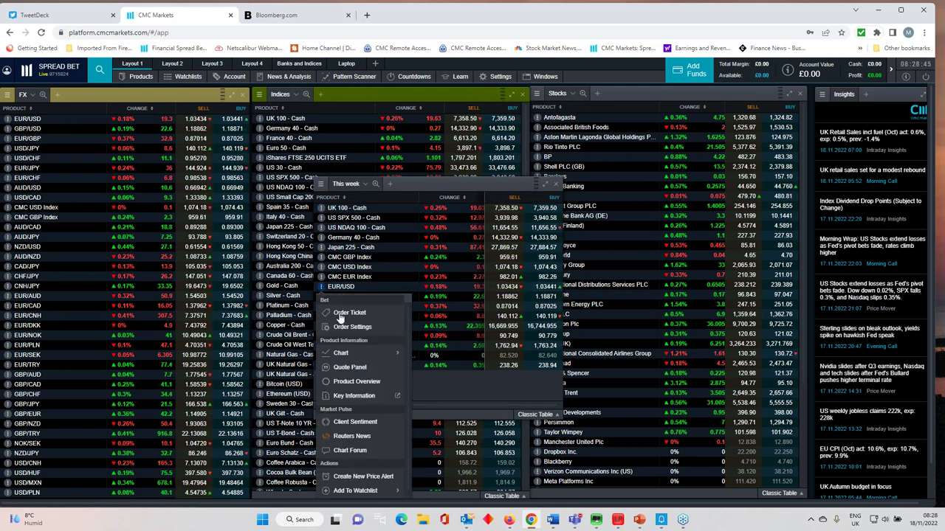
click(367, 354)
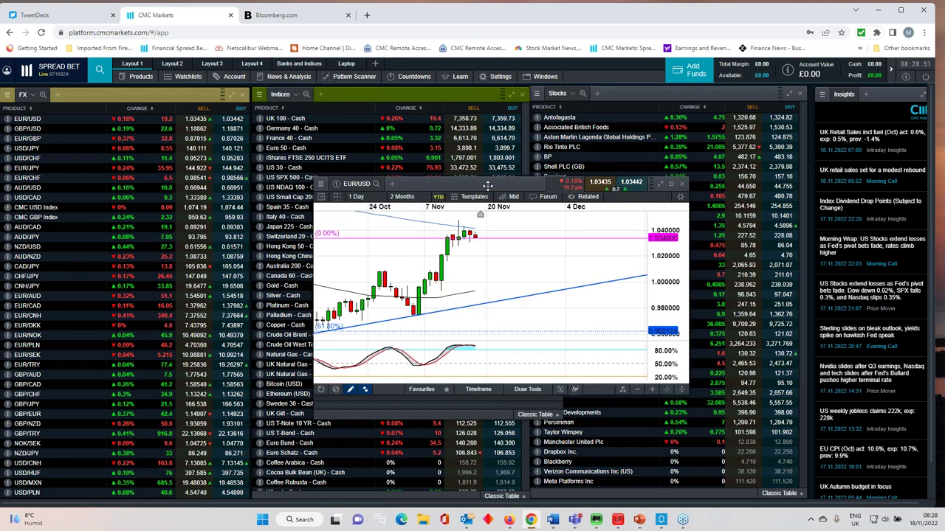
drag(487, 185, 484, 190)
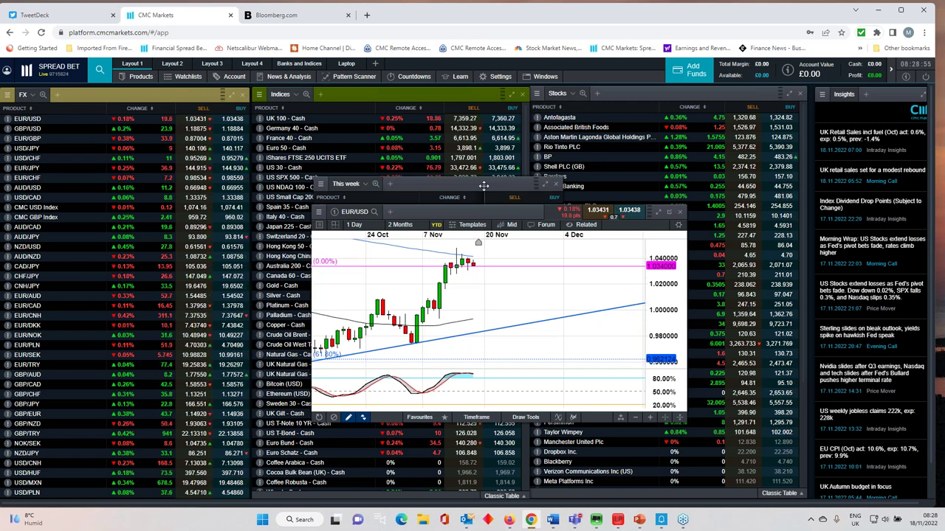
drag(484, 185, 228, 180)
drag(384, 209, 474, 180)
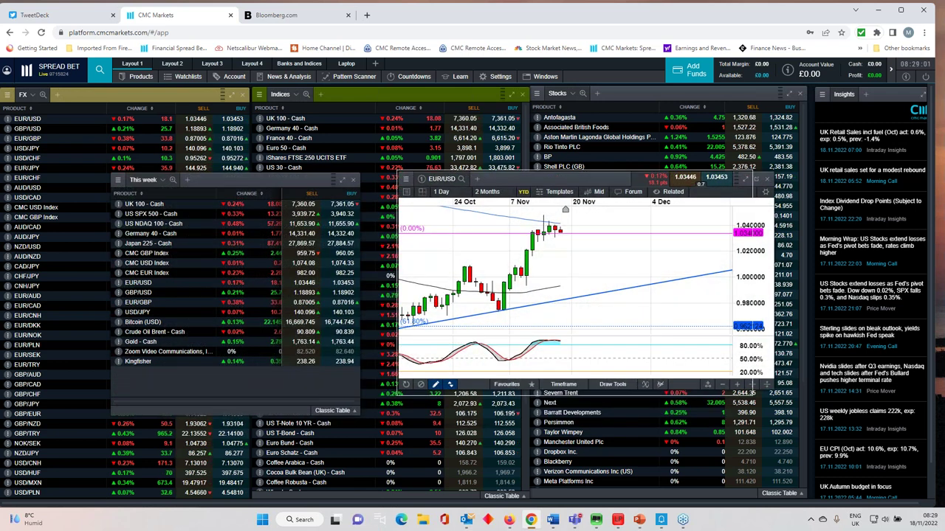
drag(773, 392, 752, 398)
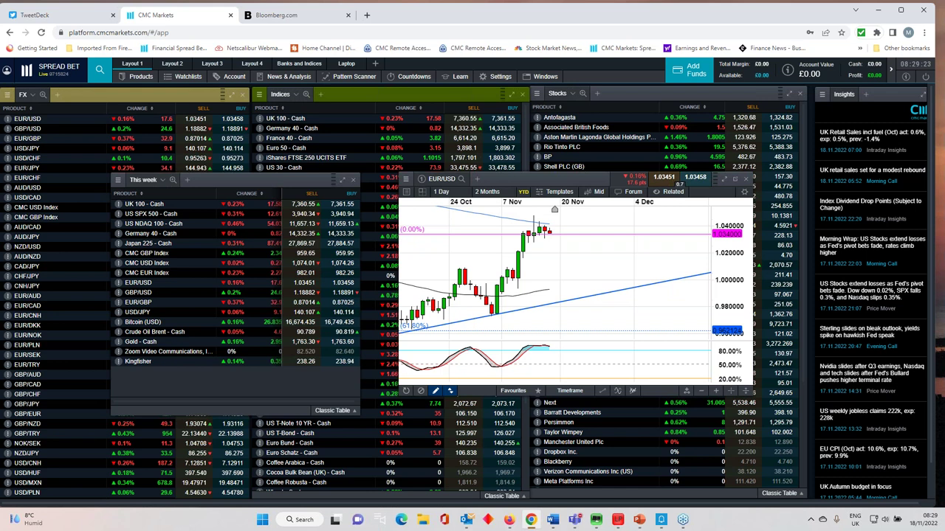
Step: Bring in the Bloomberg window with the US Generic Govt 10 Yr chart, widen it to examine the yield, and move it off screen
drag(944, 118, 582, 118)
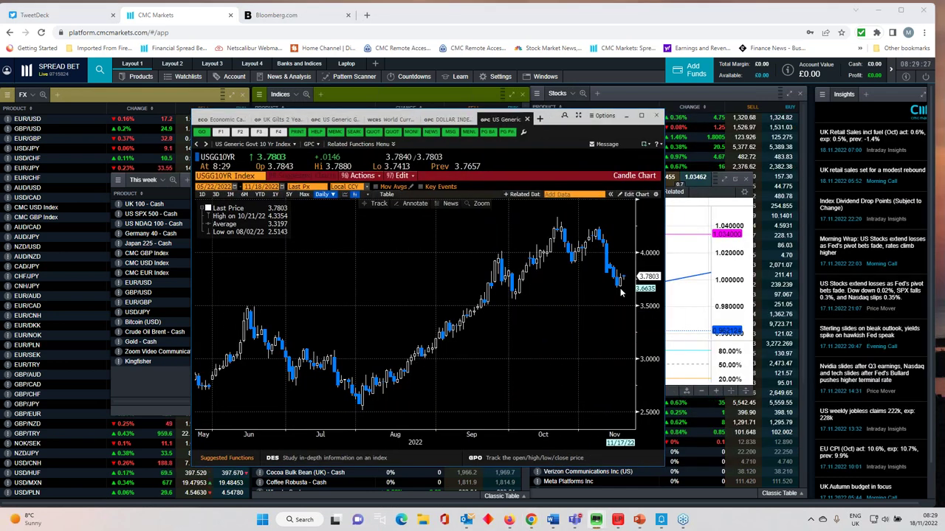
mouse_move(620, 288)
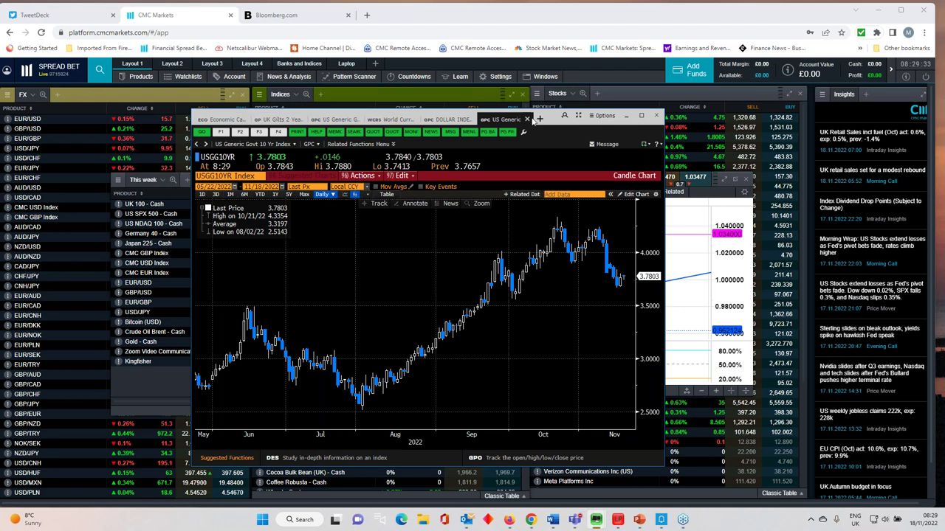
drag(533, 120, 472, 120)
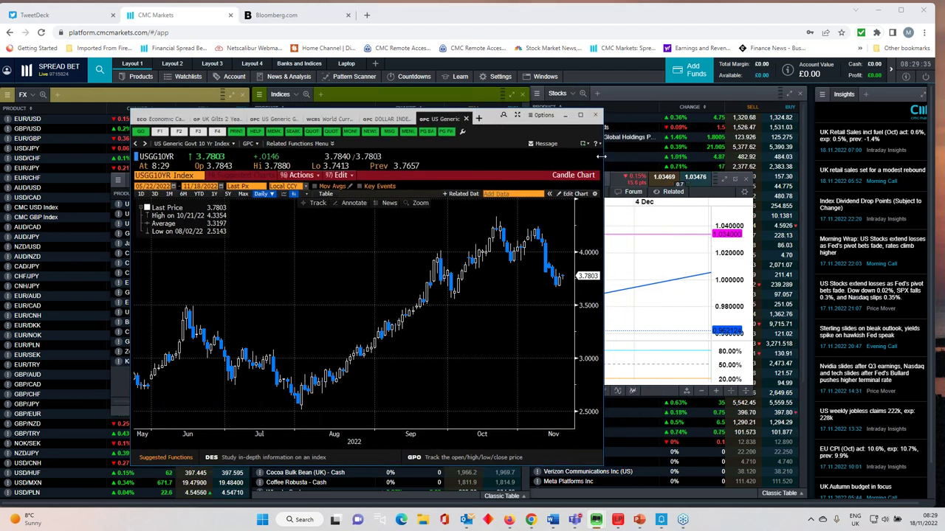
drag(602, 157, 731, 156)
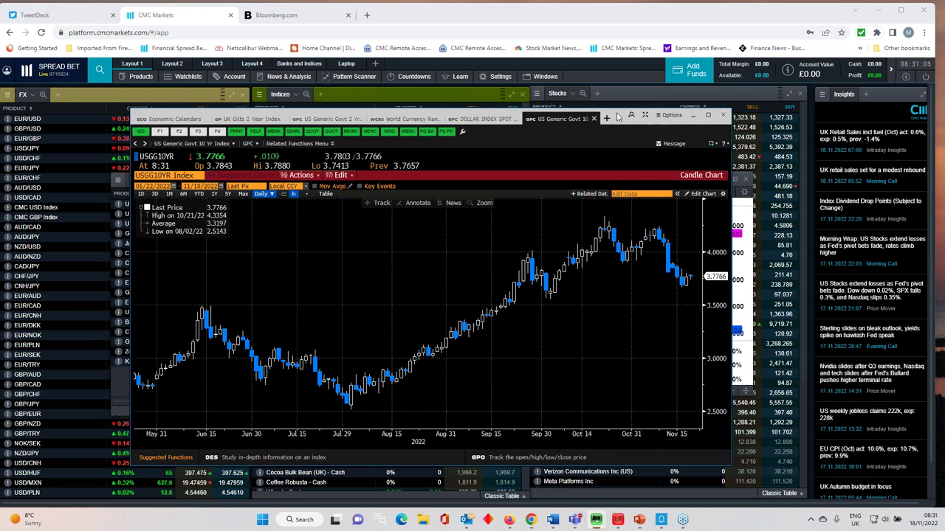
drag(616, 118, 944, 155)
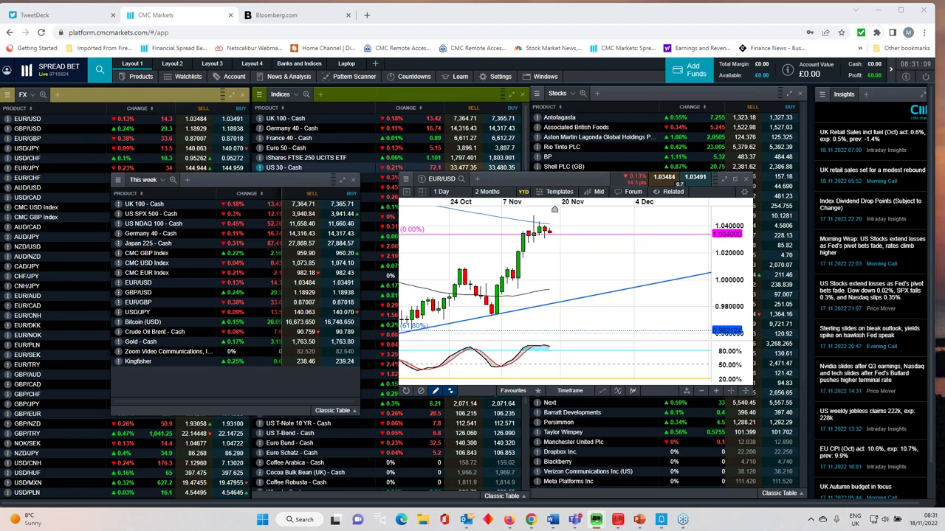
Step: Examine the EUR/USD daily chart at full size out to a nine-month span and close it
drag(540, 180, 485, 197)
click(670, 197)
scroll(646, 244, down, 5)
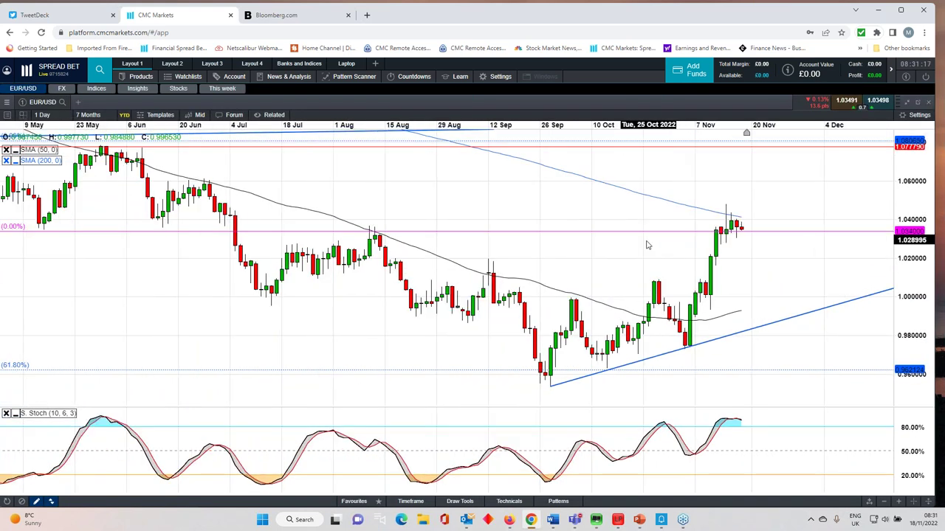
scroll(627, 258, down, 3)
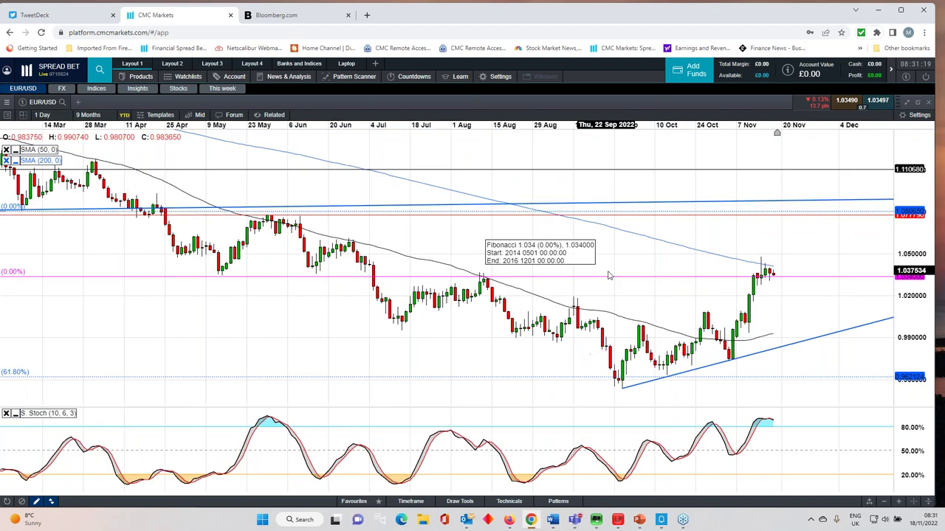
scroll(609, 276, up, 3)
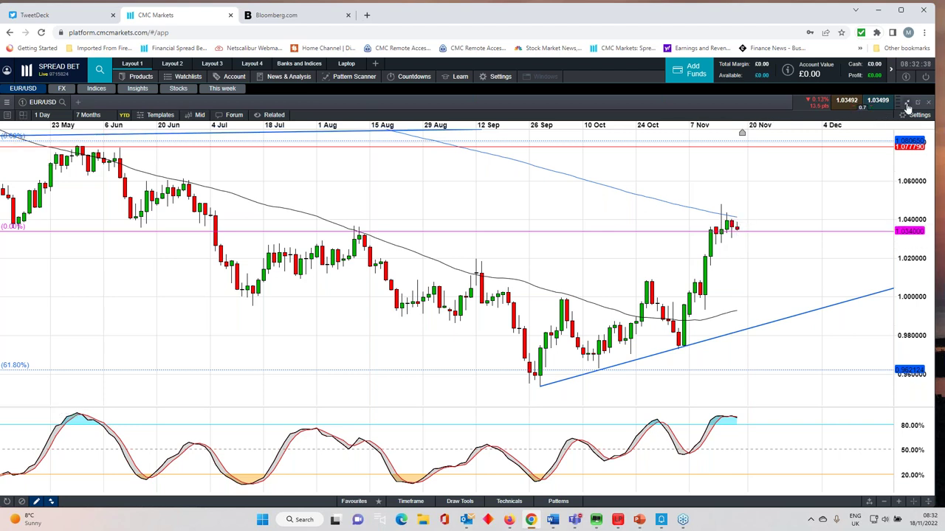
double_click(848, 190)
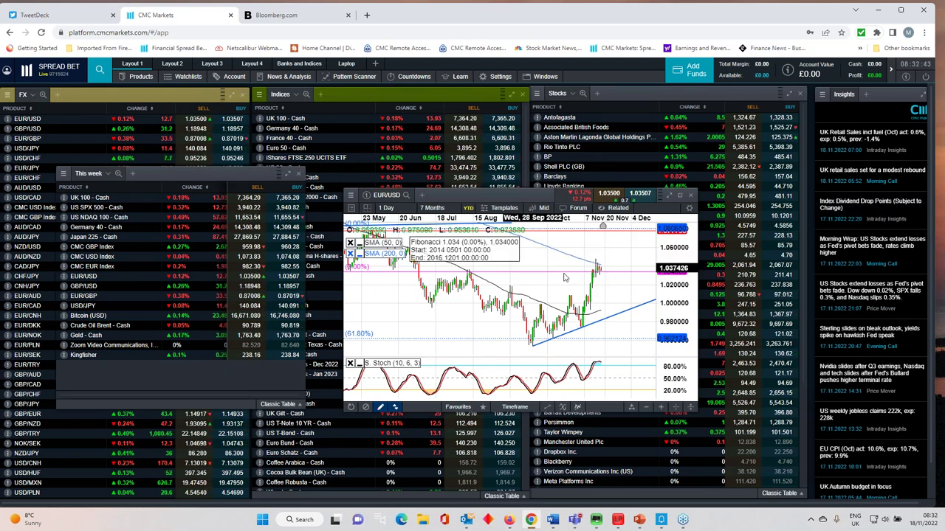
scroll(598, 325, down, 3)
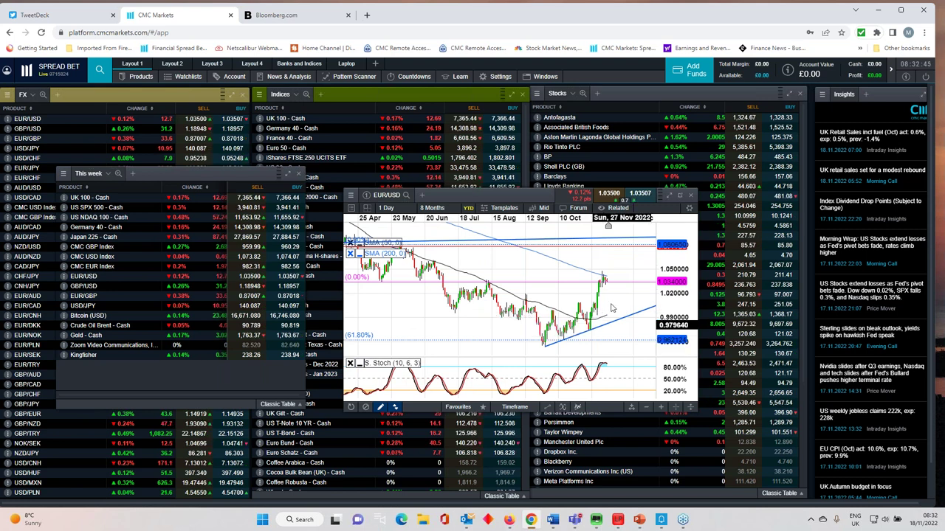
click(689, 197)
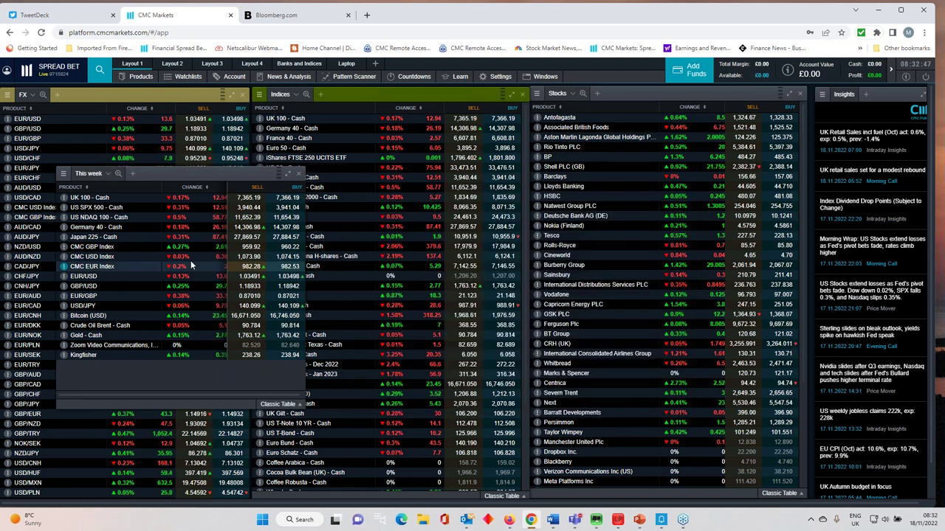
Step: Open the GBP/USD chart from the This week watchlist, examine it at full size out to a two-year span, and close it
click(83, 286)
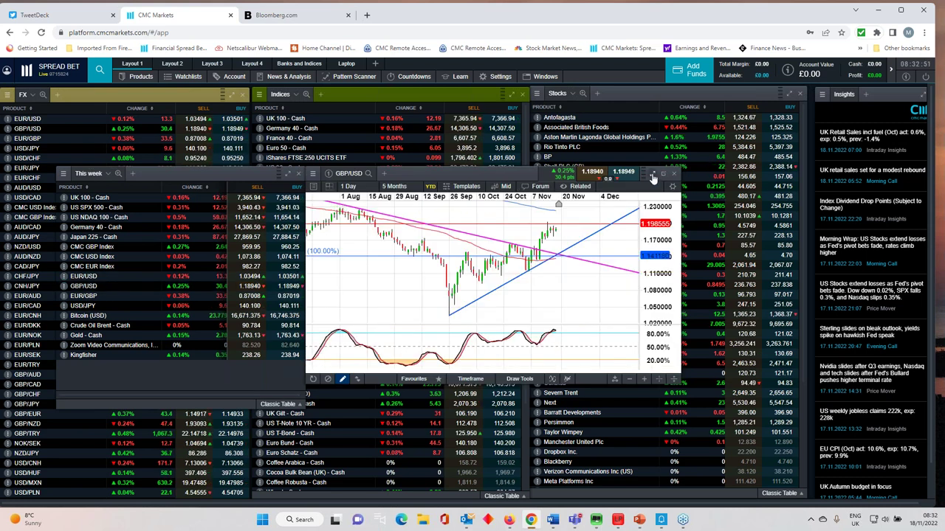
click(651, 175)
scroll(646, 303, down, 5)
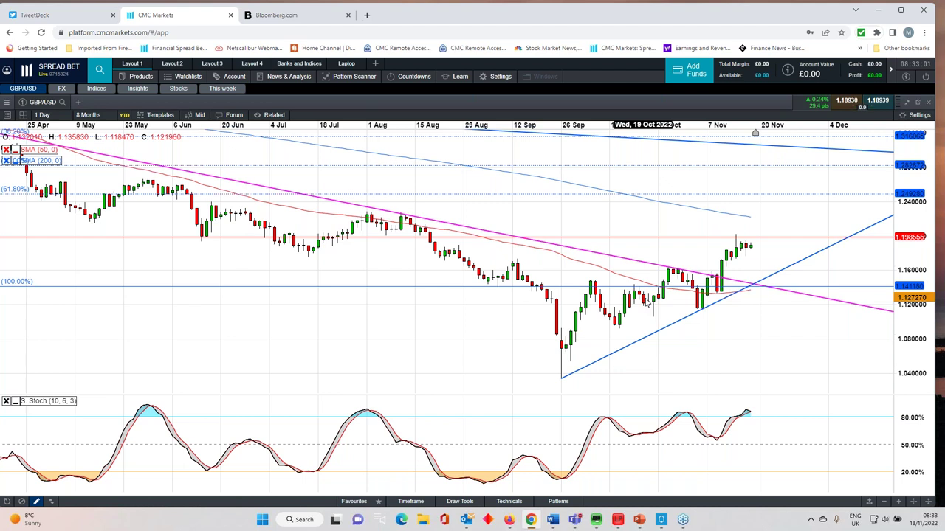
scroll(647, 302, down, 2)
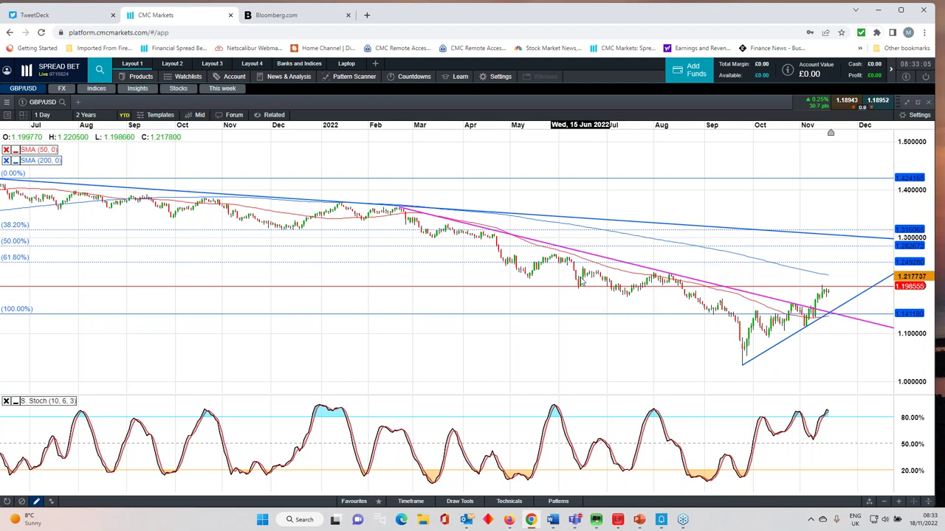
scroll(588, 299, up, 2)
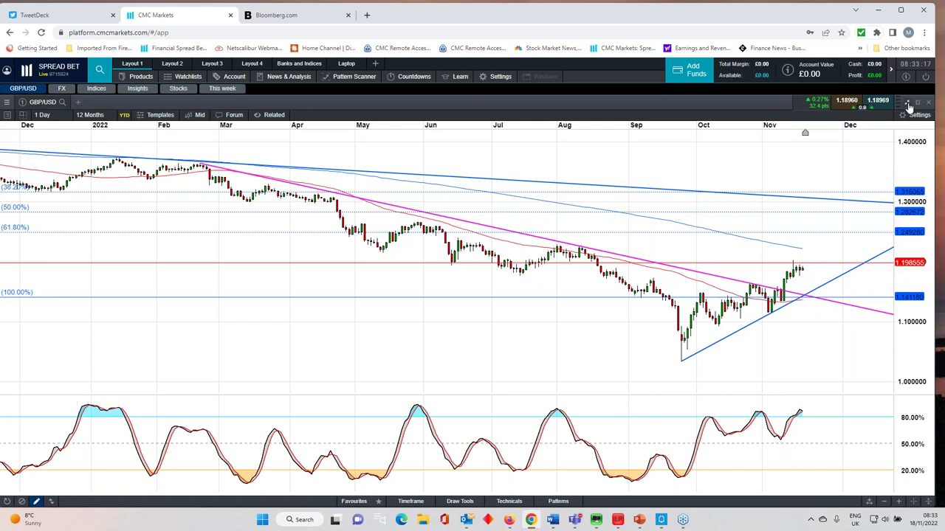
click(907, 102)
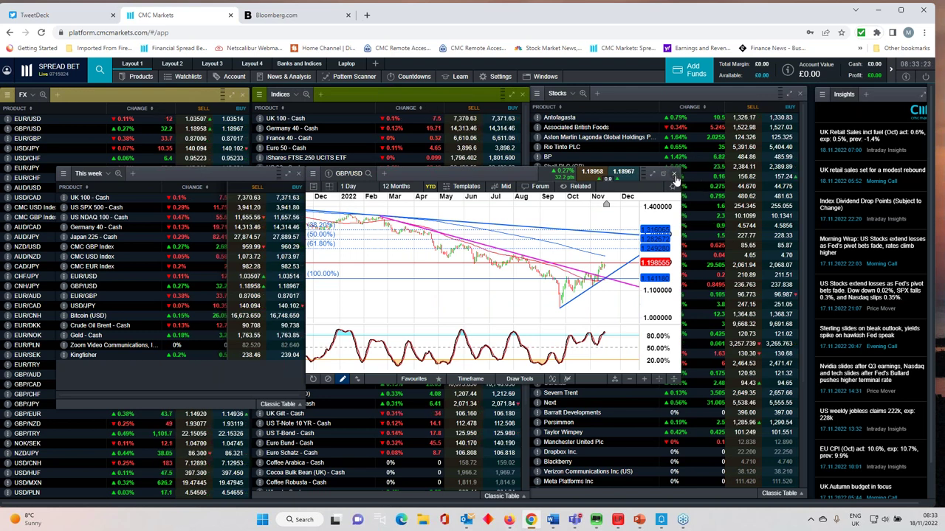
click(675, 175)
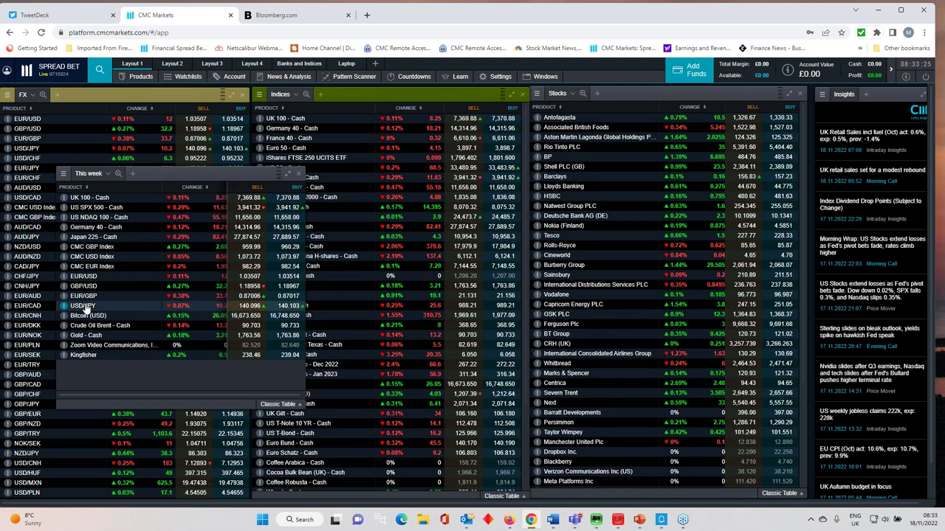
Step: Open the USD/JPY chart from the This week watchlist and examine its recent daily price action at full size
click(84, 307)
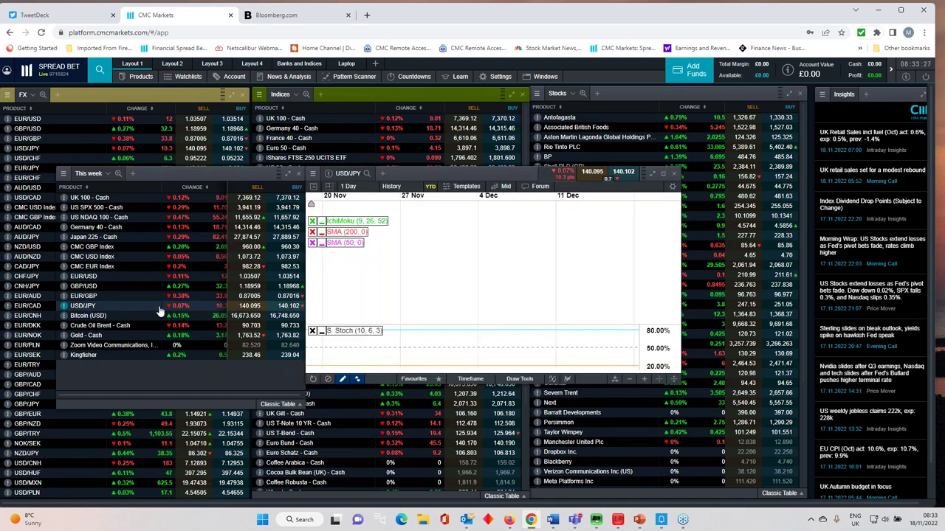
click(652, 176)
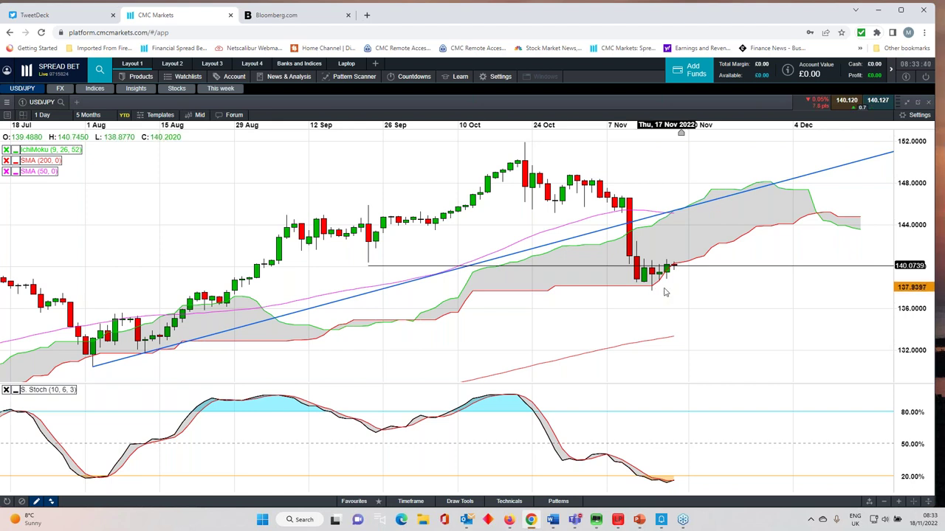
scroll(662, 266, down, 1)
scroll(662, 258, up, 1)
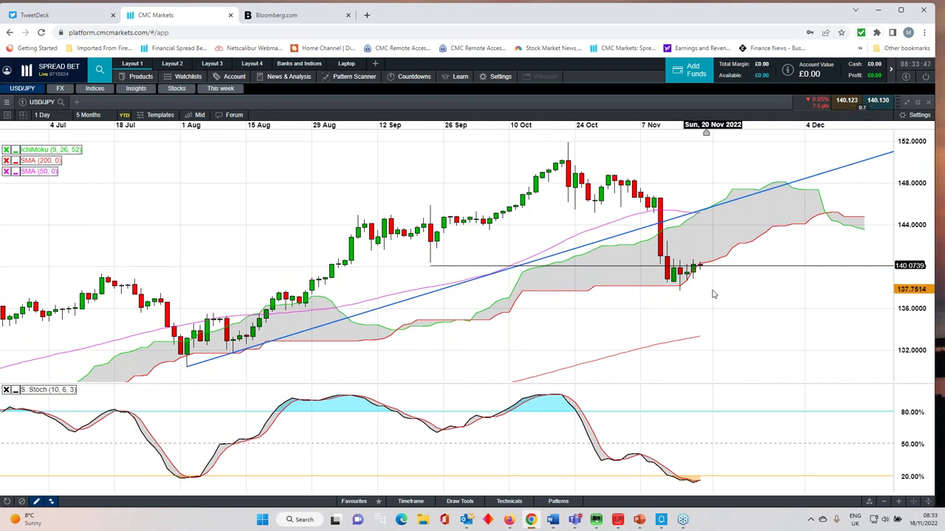
Step: Examine the USD/JPY daily chart at full size over six months, restore it to a window, view an eight-month span, and close it
scroll(713, 294, down, 1)
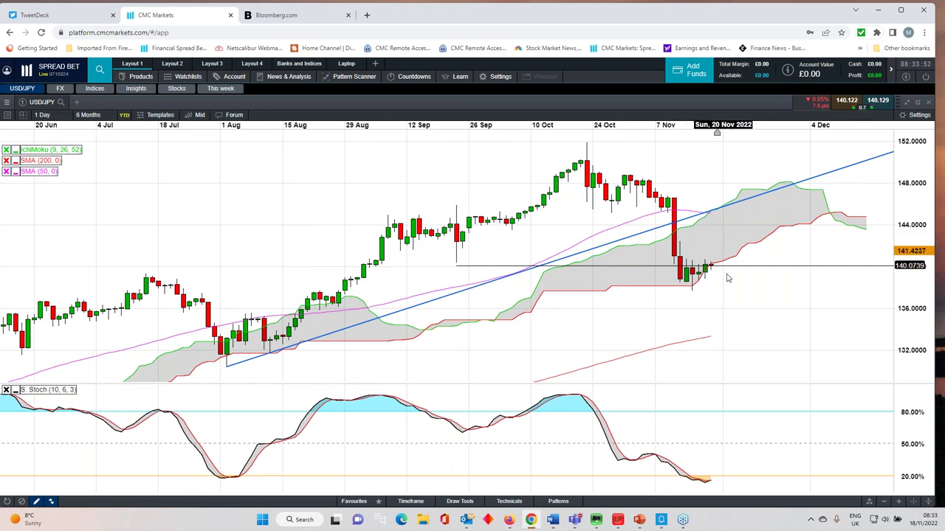
click(727, 269)
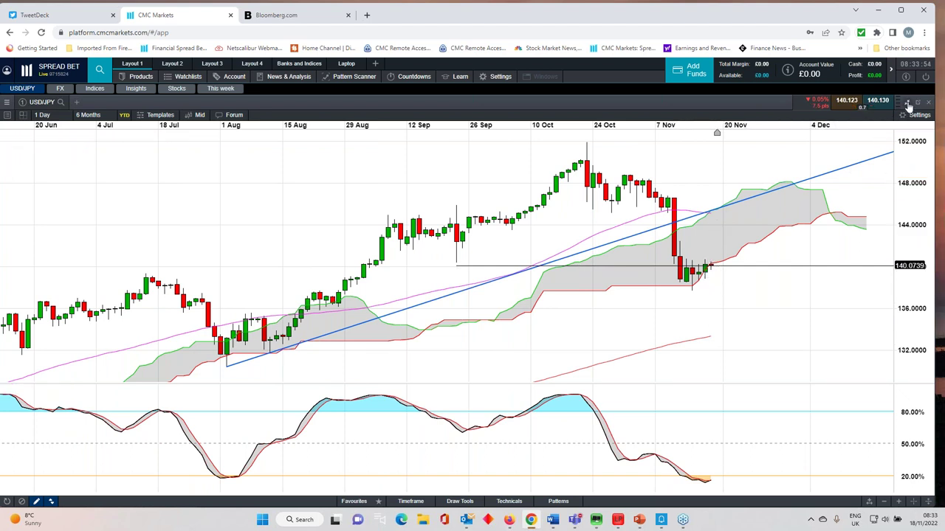
click(907, 101)
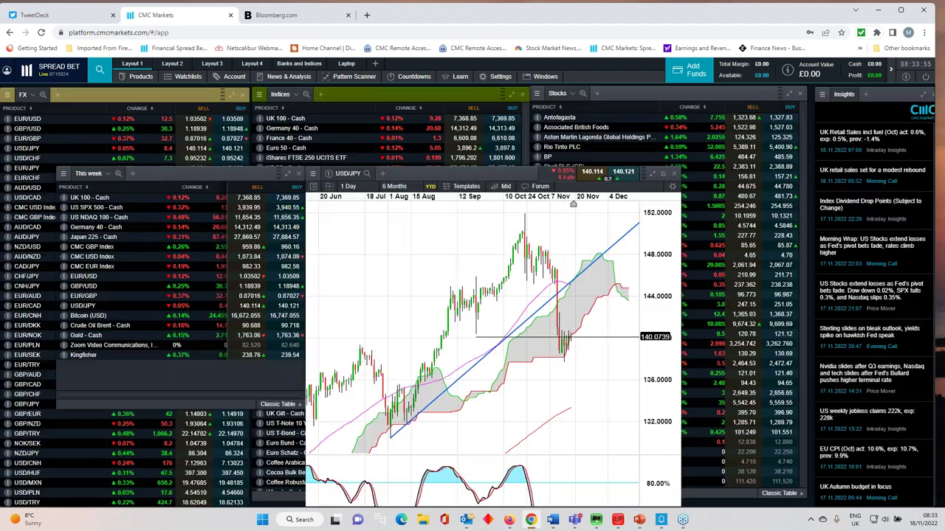
drag(448, 173, 466, 174)
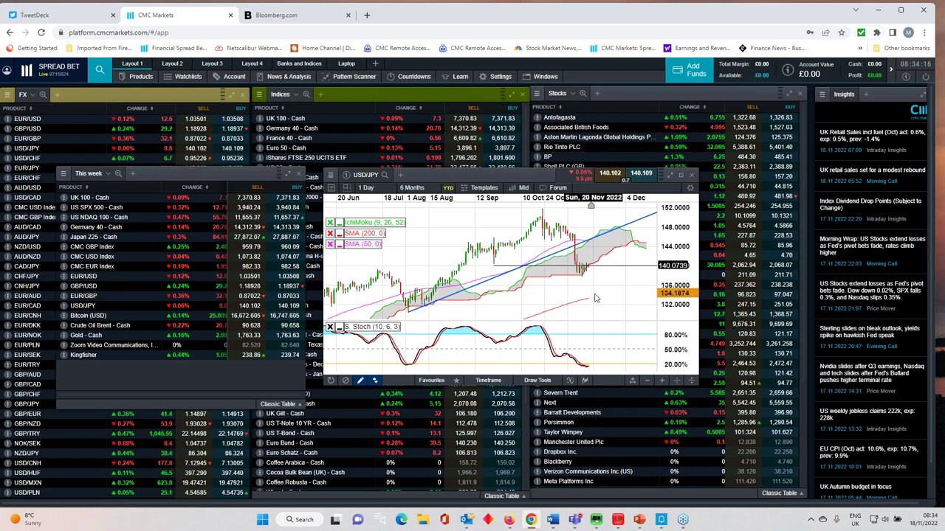
scroll(509, 265, down, 3)
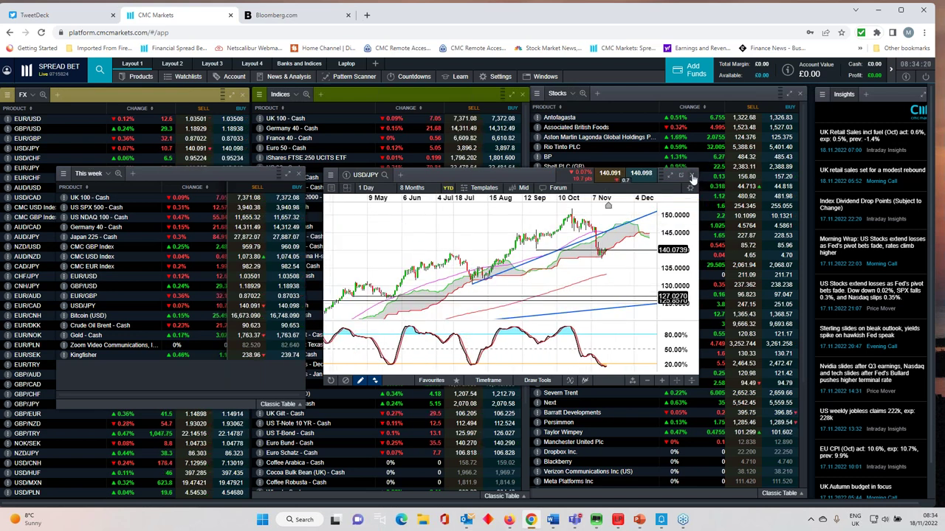
click(692, 176)
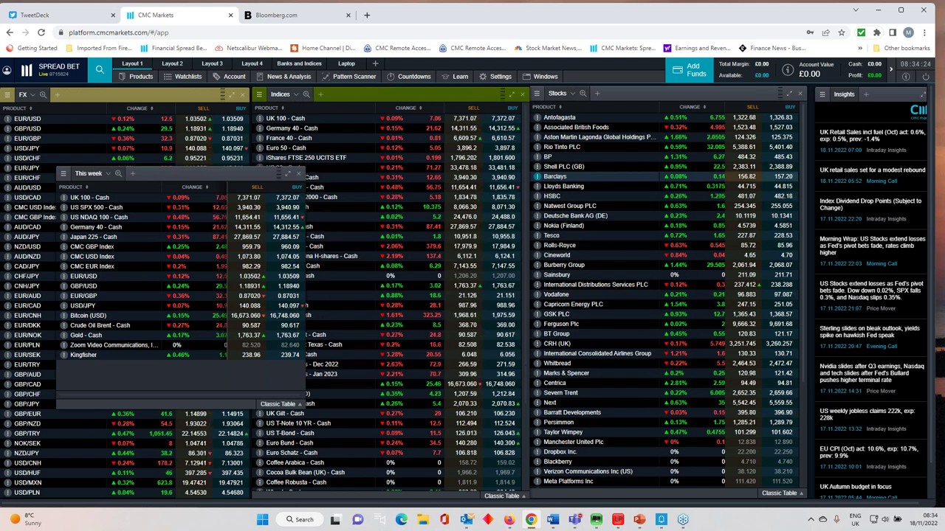
Step: Open the US SPX 500 chart from the This week watchlist, examine it at full size out to an eleven-month span, and close it
drag(236, 175, 392, 185)
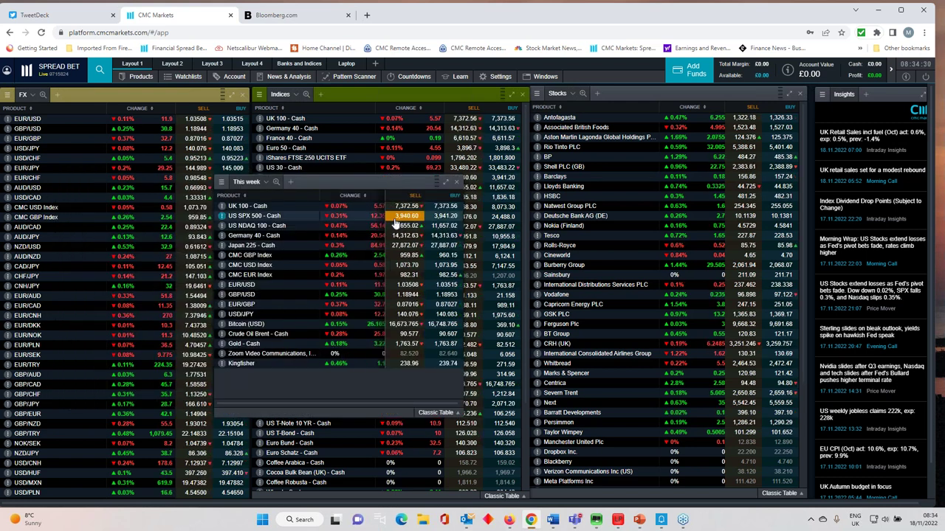
click(255, 217)
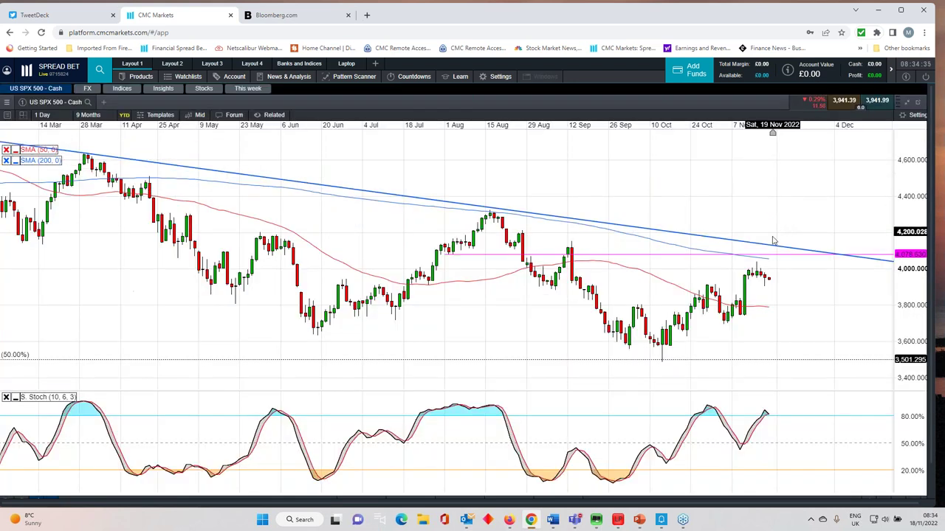
click(821, 181)
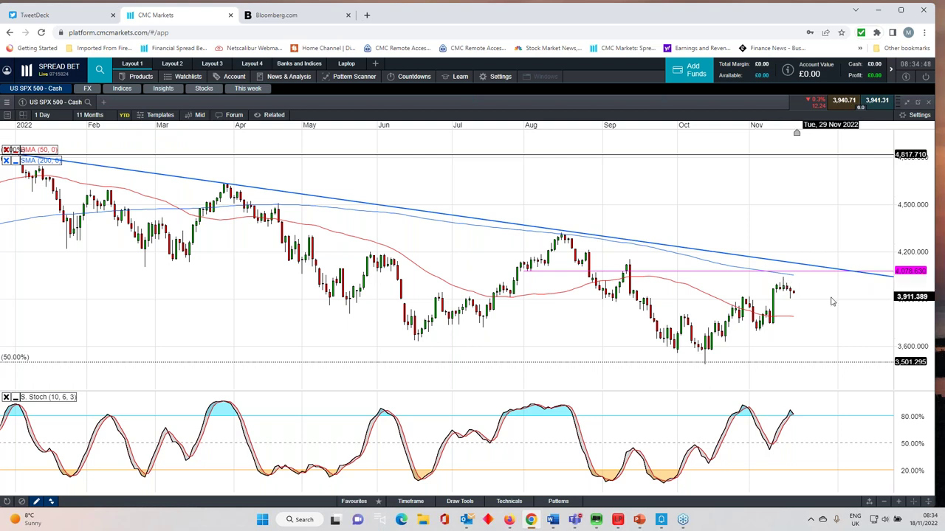
scroll(864, 371, up, 1)
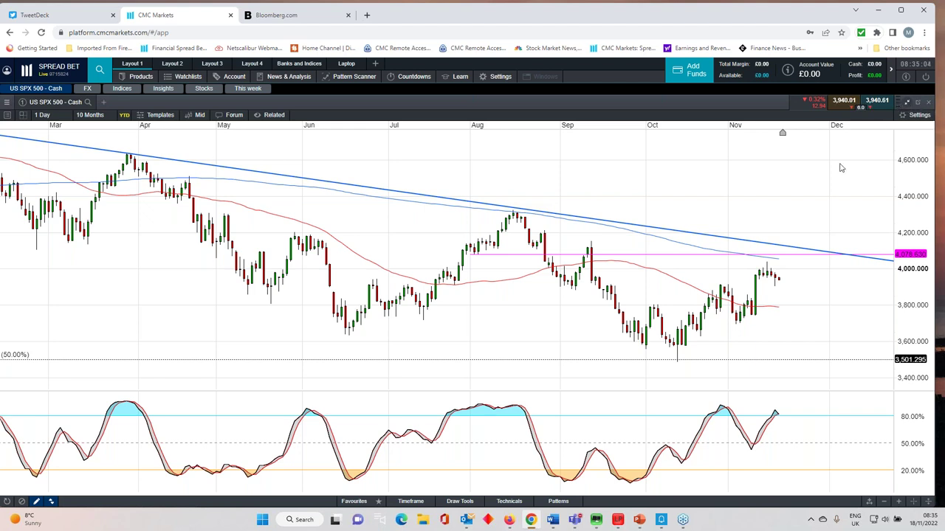
key(Escape)
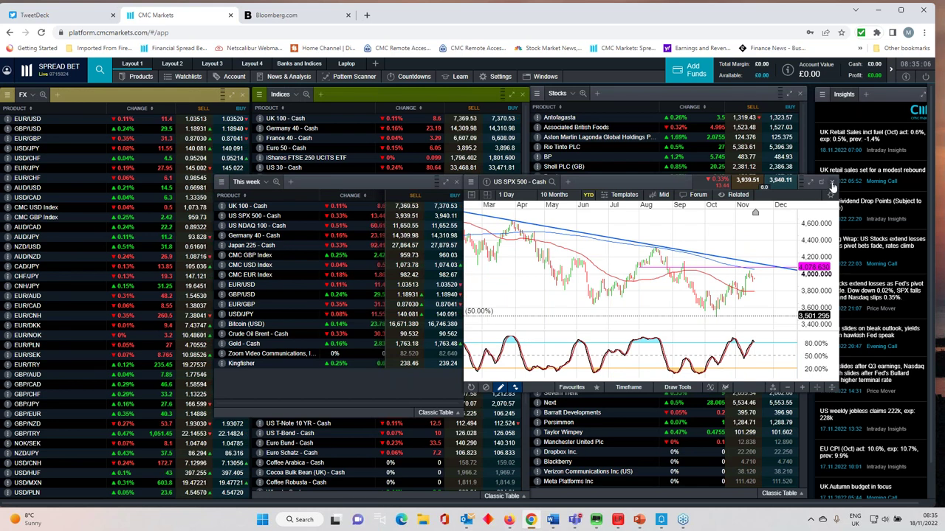
click(832, 183)
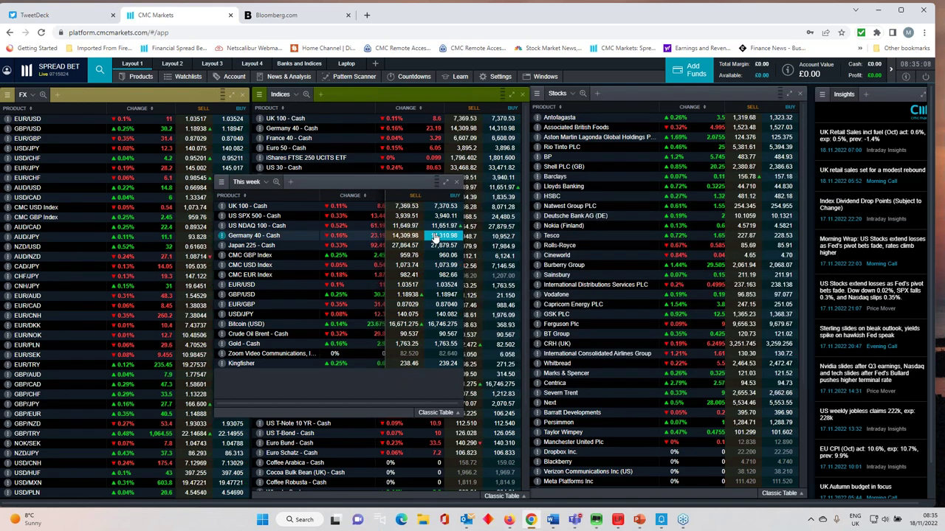
Step: Open the US NDAQ 100 chart from the This week watchlist, examine its daily price action at full size, and close it
click(279, 227)
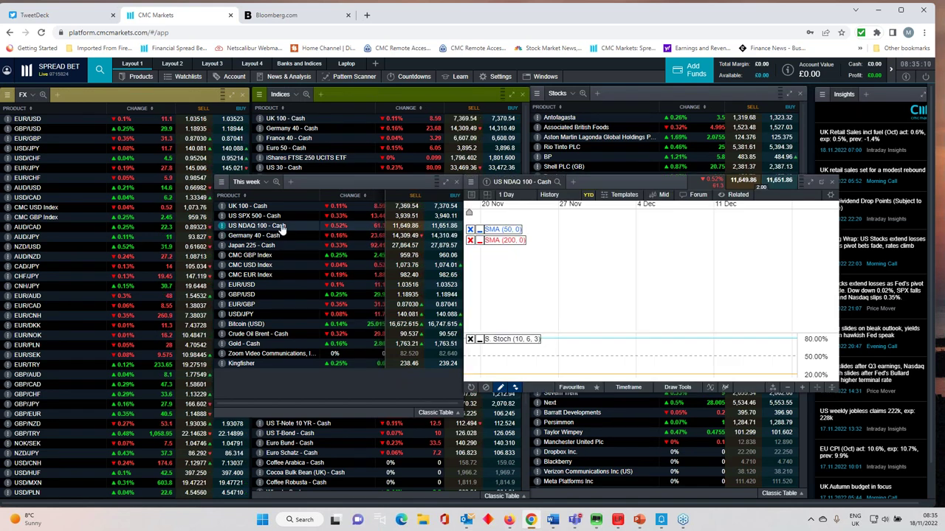
click(811, 184)
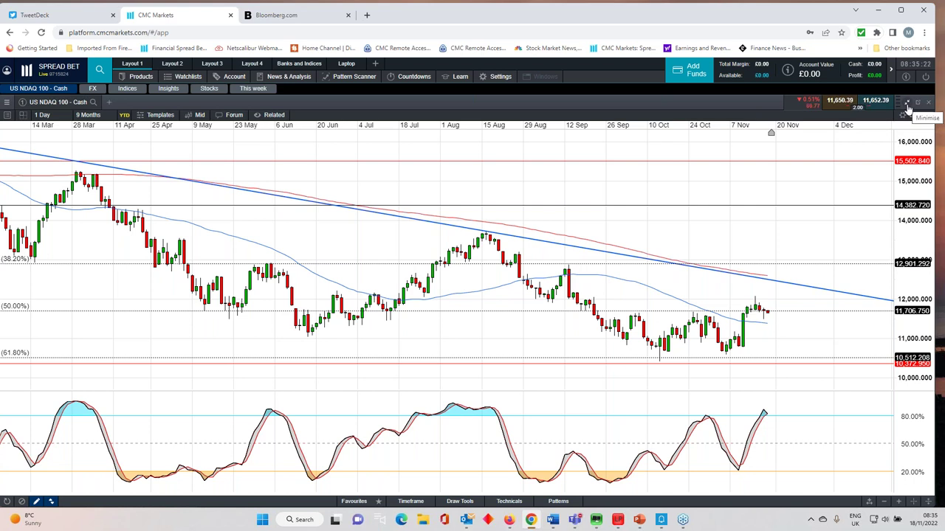
click(908, 105)
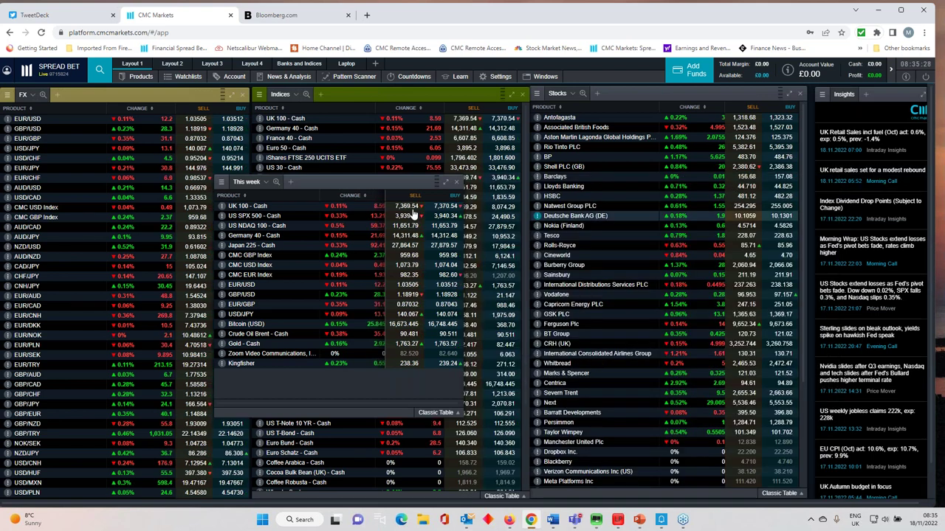
Step: Open the Gold chart from the This week watchlist, examine its four-month daily price action at full size, and close it
drag(358, 181, 387, 183)
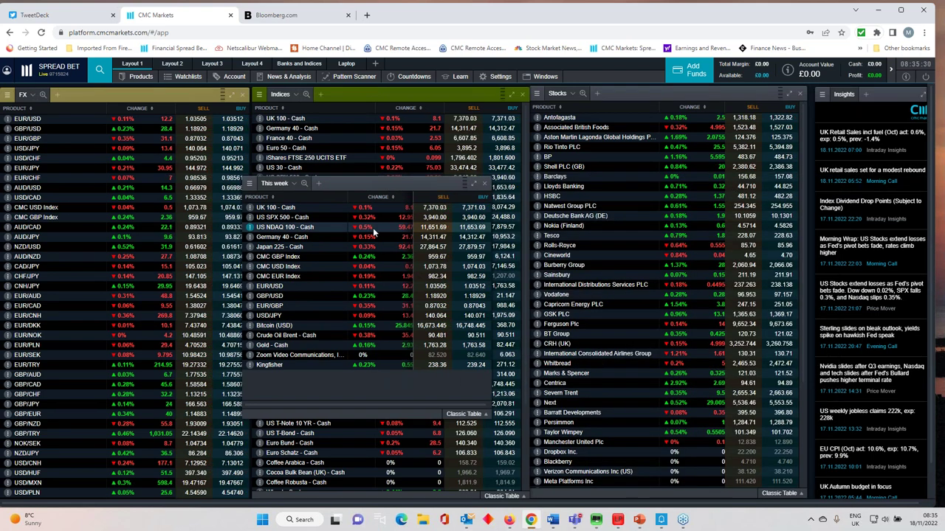
click(273, 344)
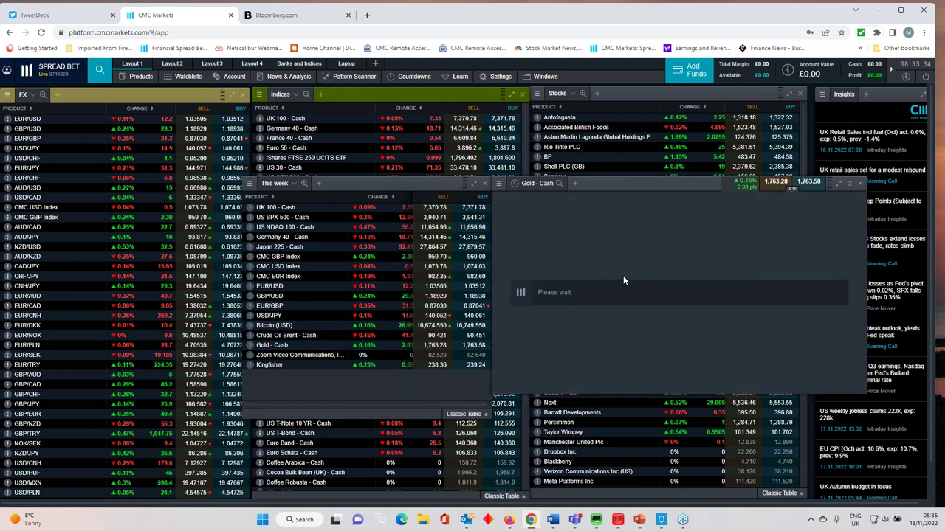
drag(387, 183, 204, 181)
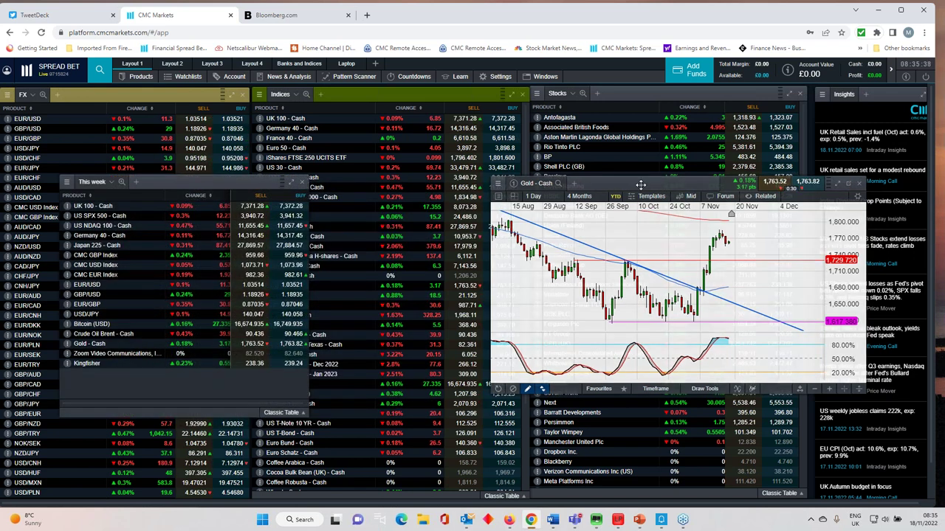
drag(662, 183, 530, 181)
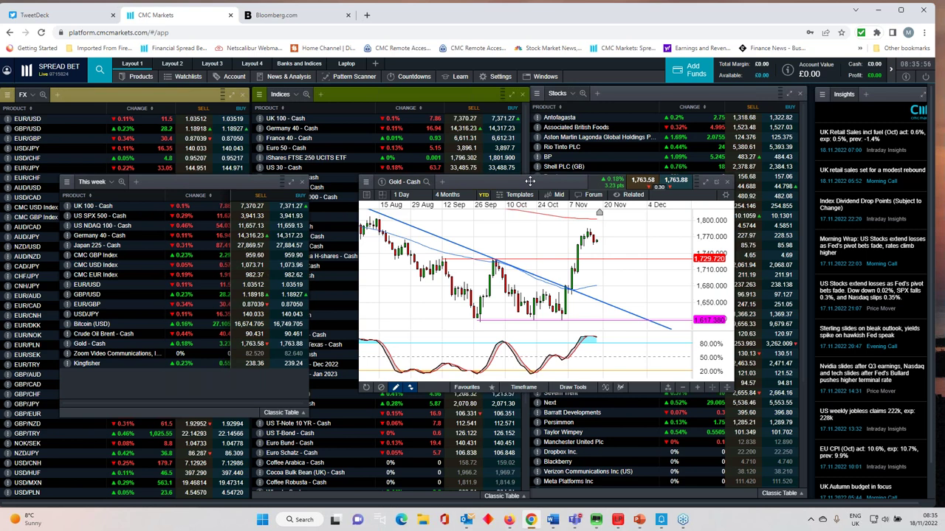
click(705, 184)
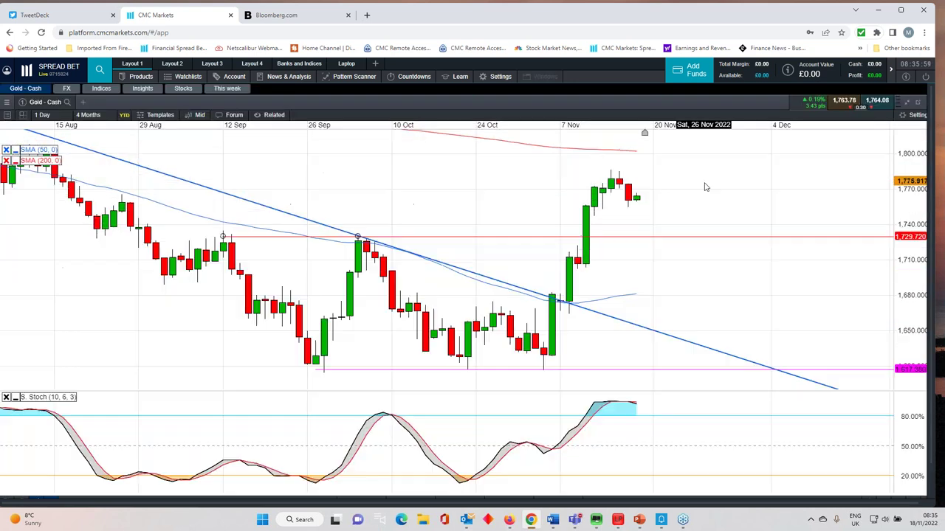
click(905, 102)
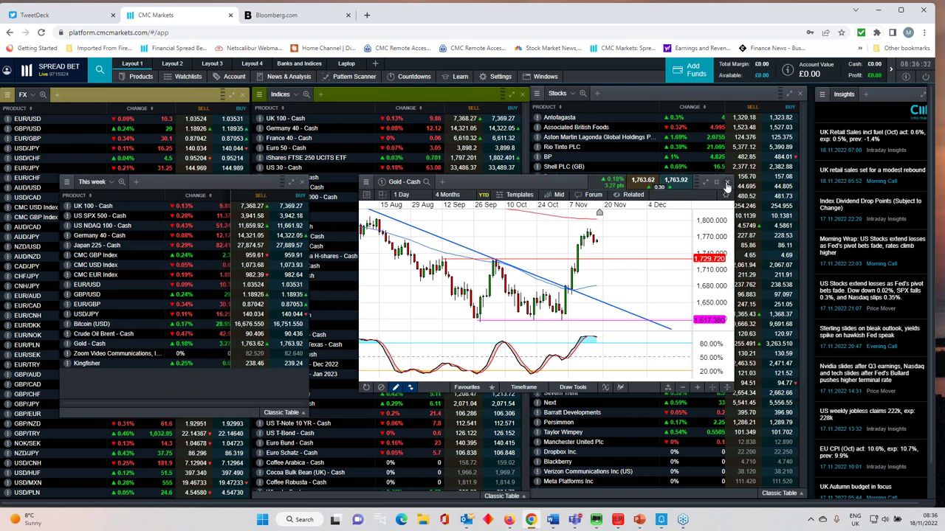
click(727, 184)
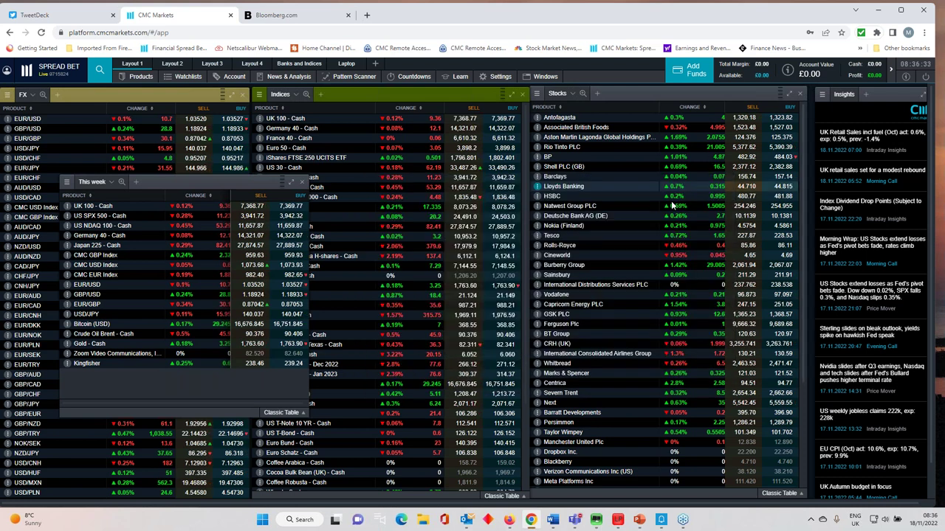
Step: Open the Crude Oil Brent chart from the This week watchlist, examine it at full size over a seven-month span, and close it
drag(241, 186, 367, 177)
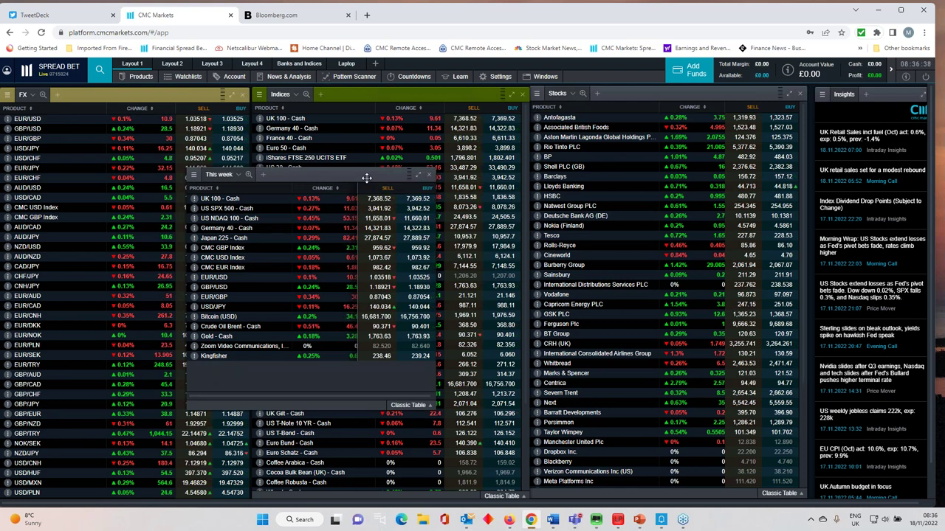
drag(367, 178, 429, 180)
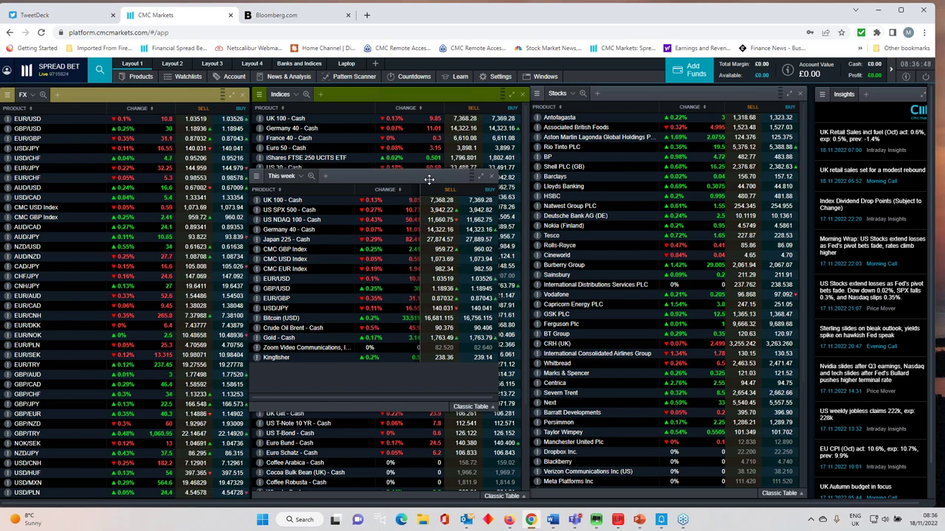
drag(429, 179, 465, 175)
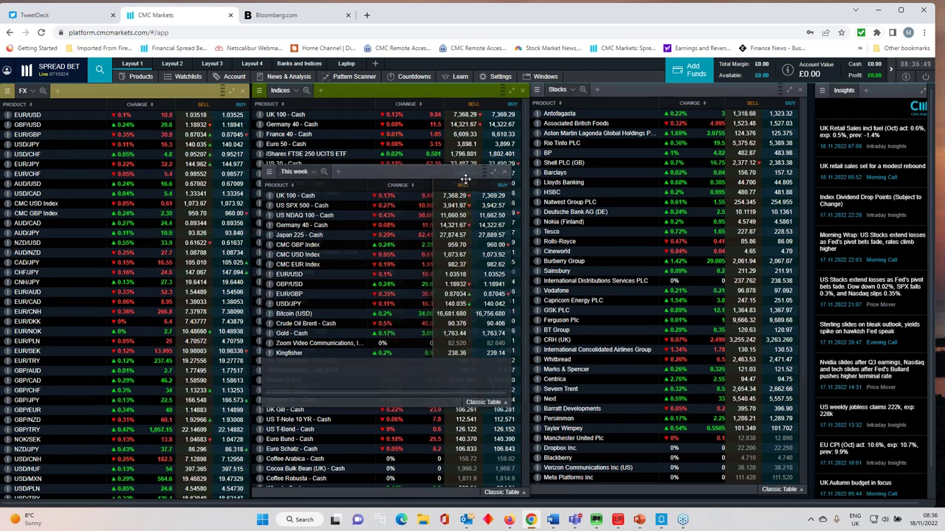
click(342, 326)
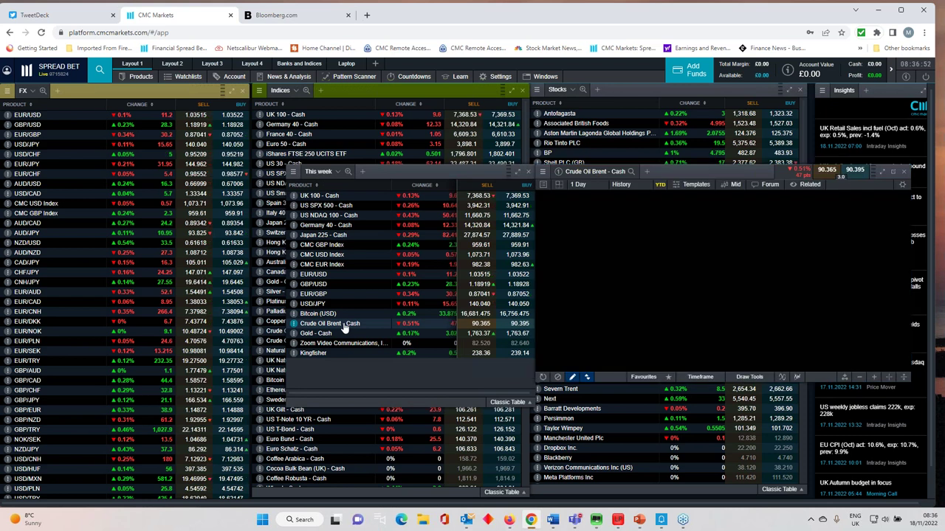
click(881, 171)
scroll(804, 199, down, 4)
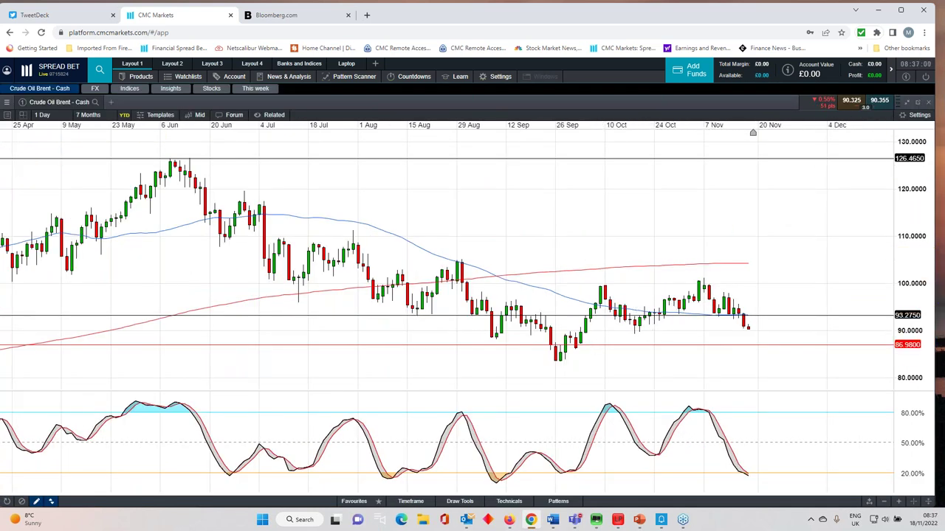
click(908, 104)
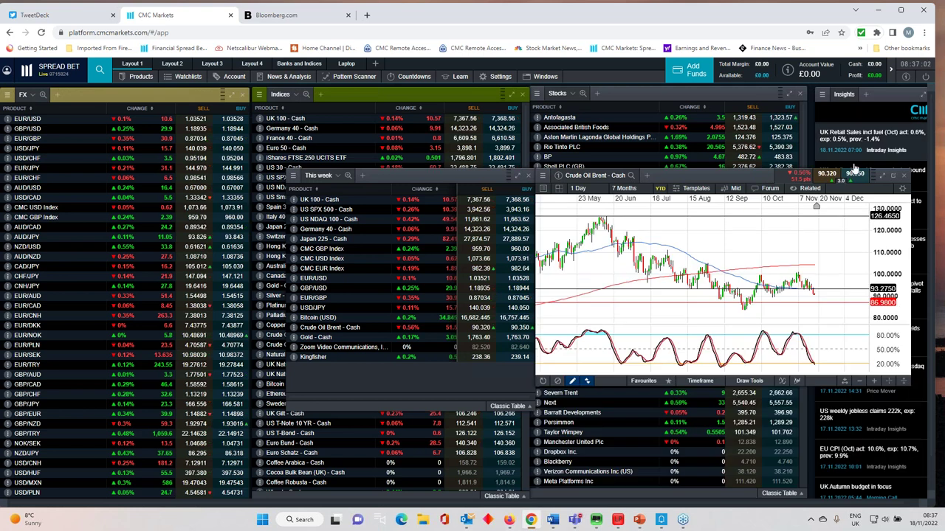
click(905, 177)
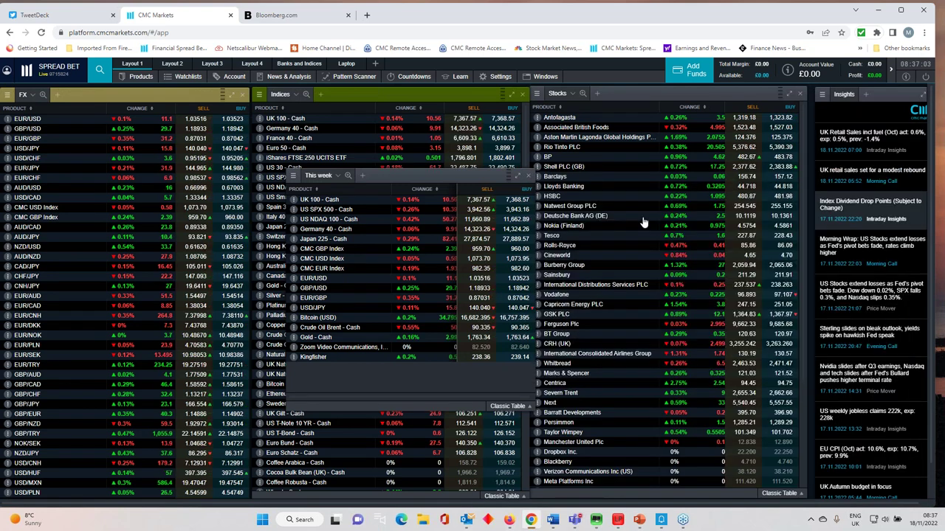
Step: Move the This week watchlist off the Indices list, open the US 30 chart from that list, and close it
drag(434, 175, 298, 181)
click(284, 168)
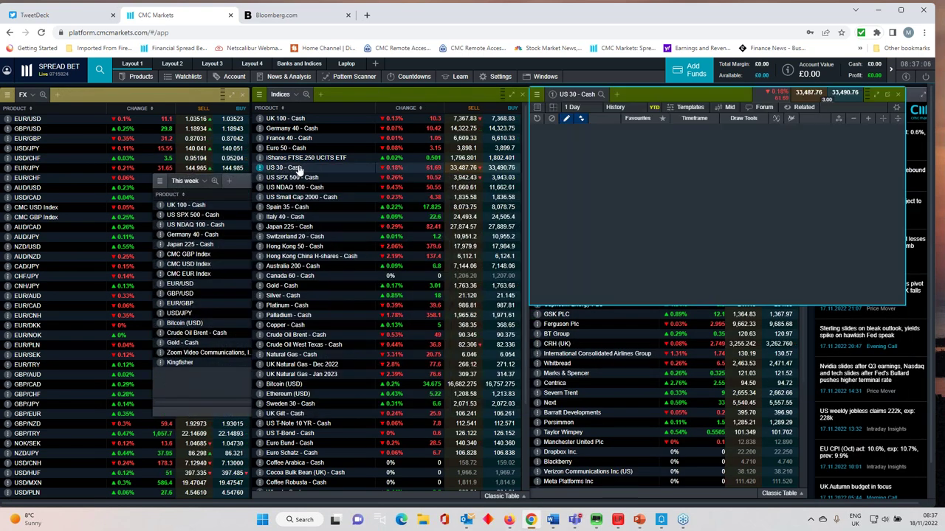
click(898, 94)
Step: Open the UK 100 chart from the This week watchlist, examine its five-month daily price action at full size, and restore it to a window
drag(237, 183, 304, 186)
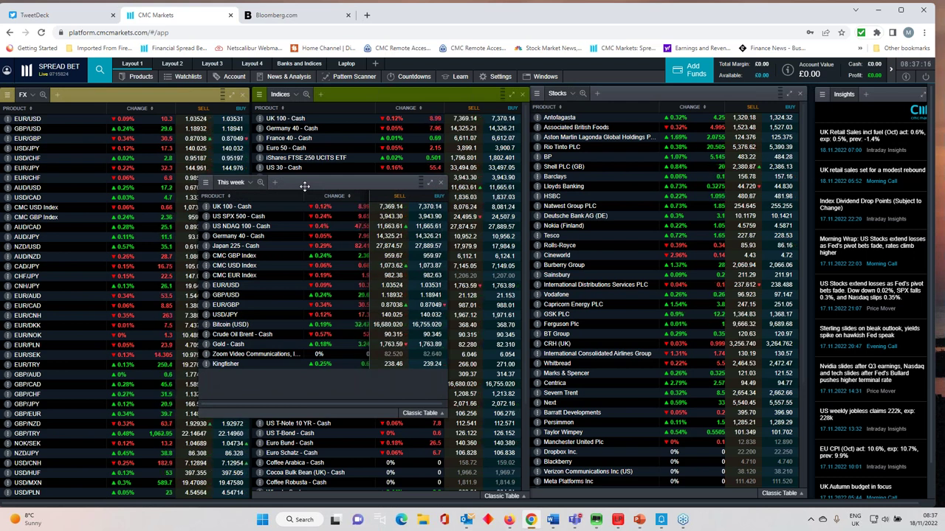
drag(304, 186, 369, 186)
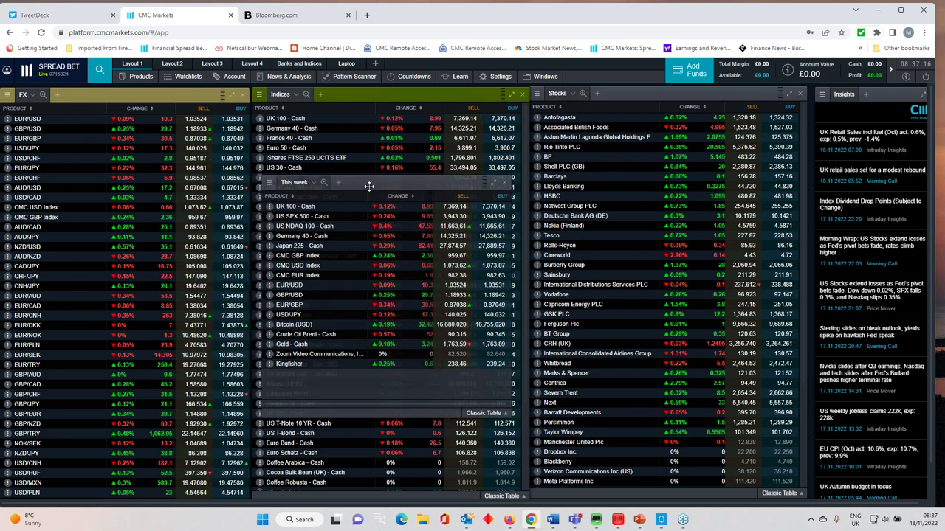
click(306, 209)
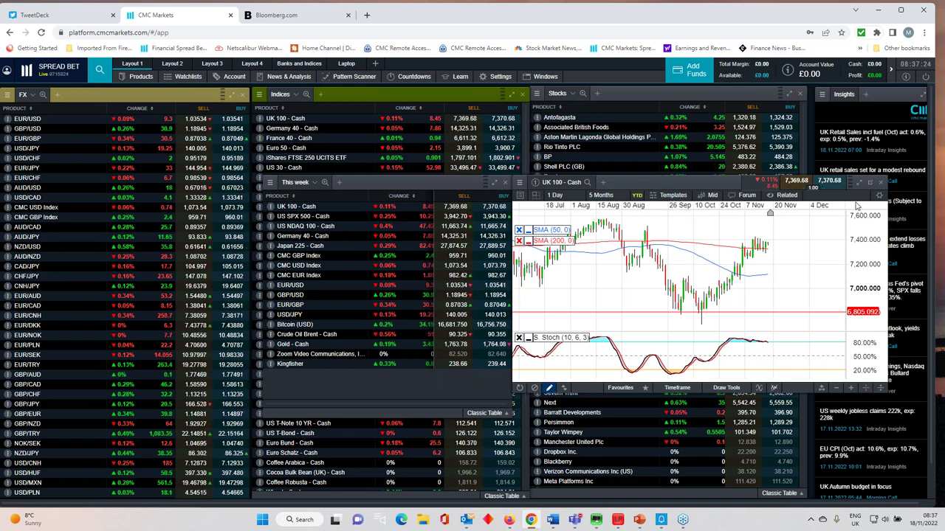
click(860, 185)
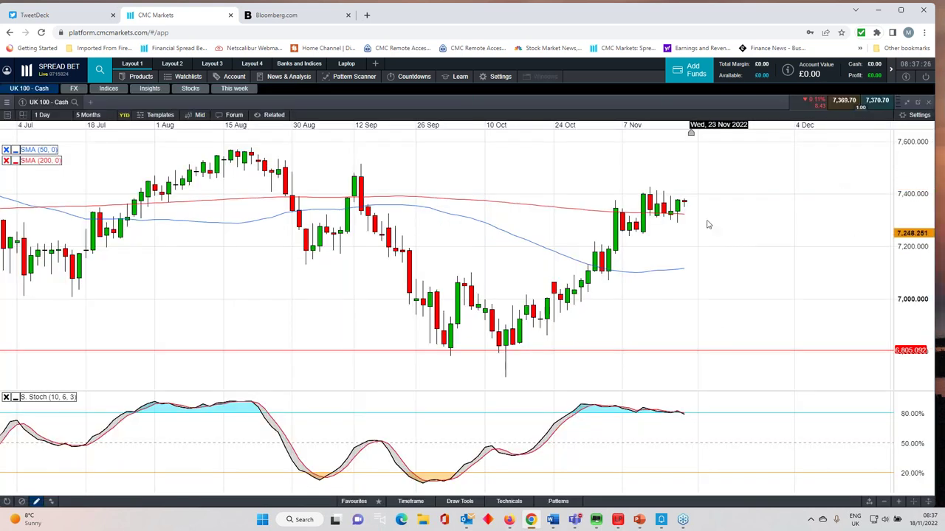
click(909, 104)
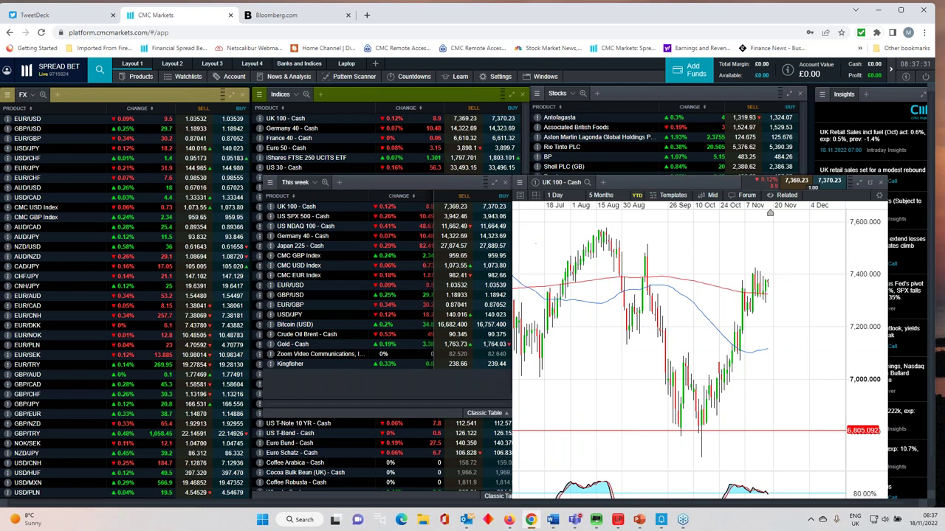
Step: Close the UK 100 chart, open the Germany 40 chart from the This week watchlist, examine it at full size over eleven months, and close it
click(881, 185)
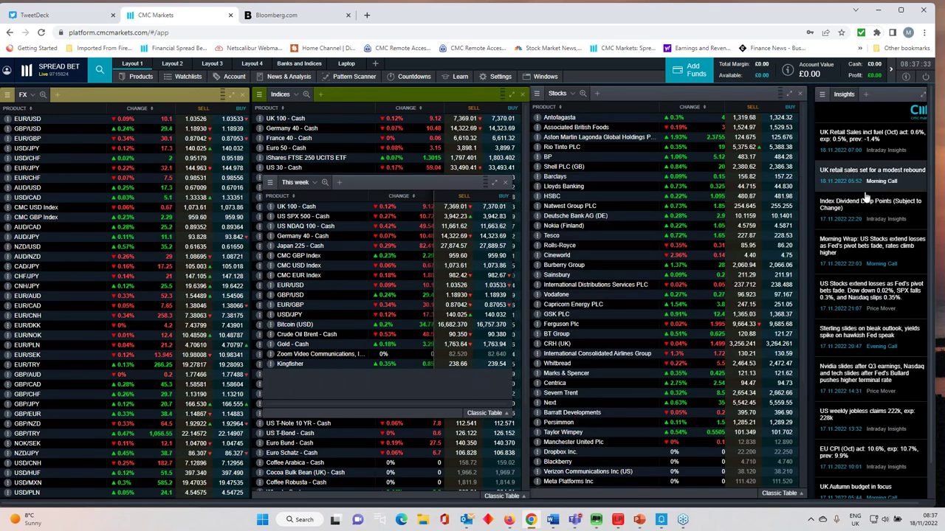
click(304, 236)
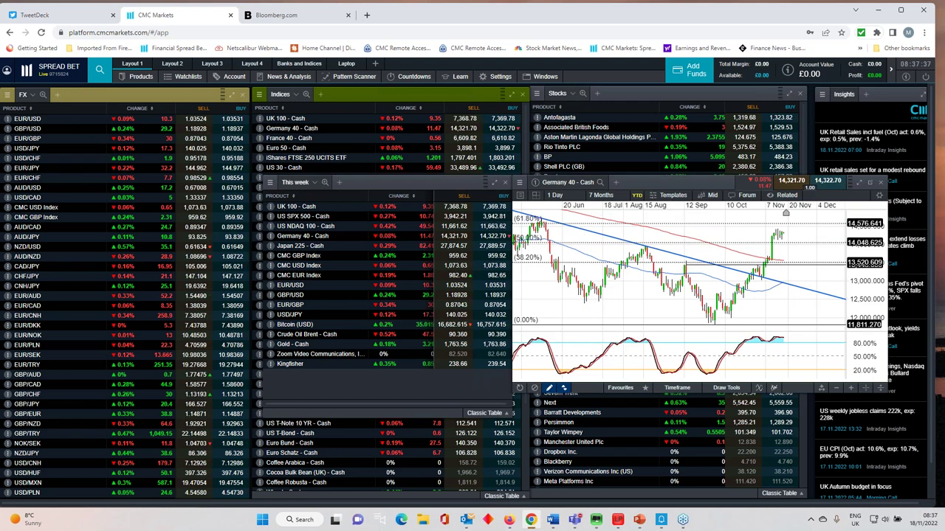
click(869, 183)
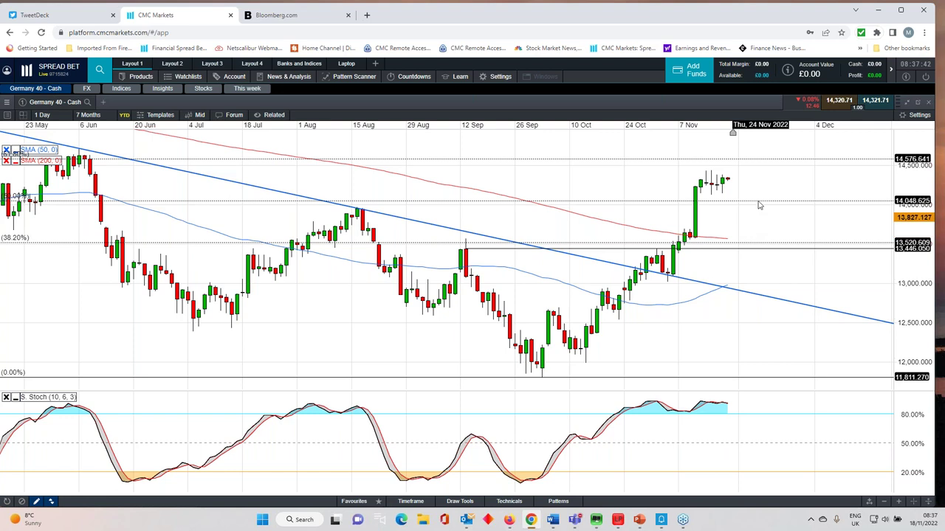
scroll(739, 195, down, 2)
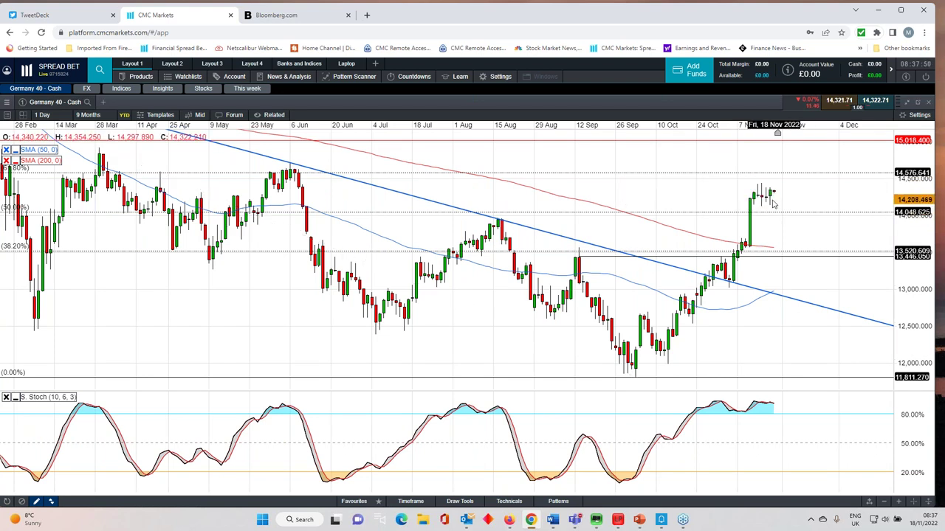
scroll(774, 205, down, 2)
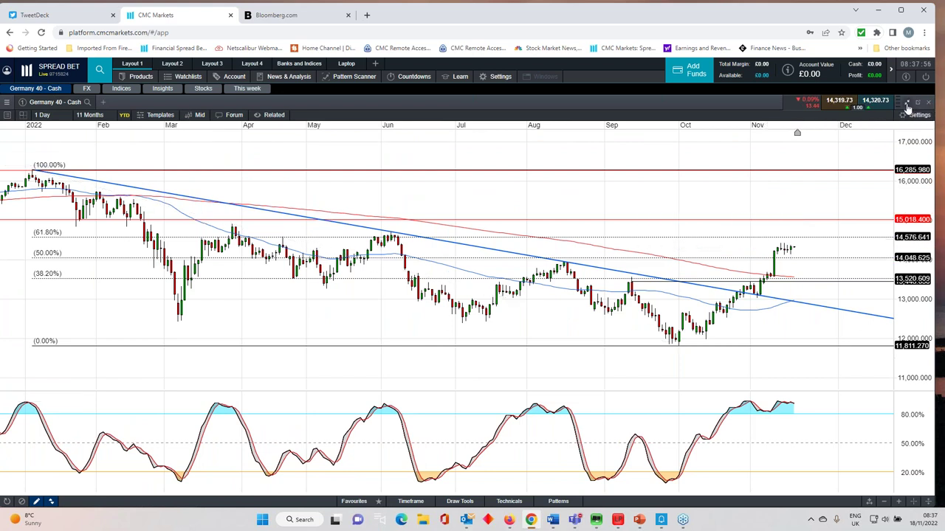
click(907, 104)
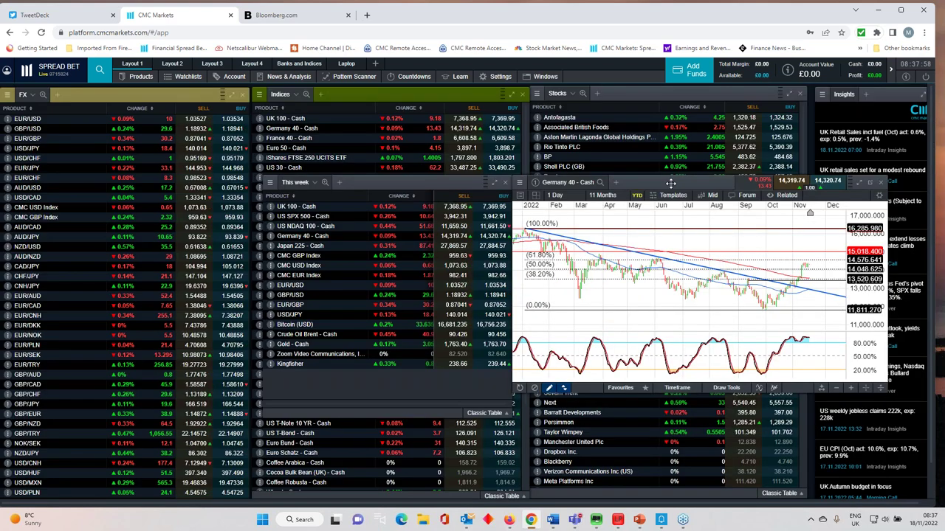
click(880, 182)
Step: Move the This week watchlist over the FX list, open the EUR/GBP chart, examine its five-month daily price action at full size, and close it
drag(445, 180, 288, 181)
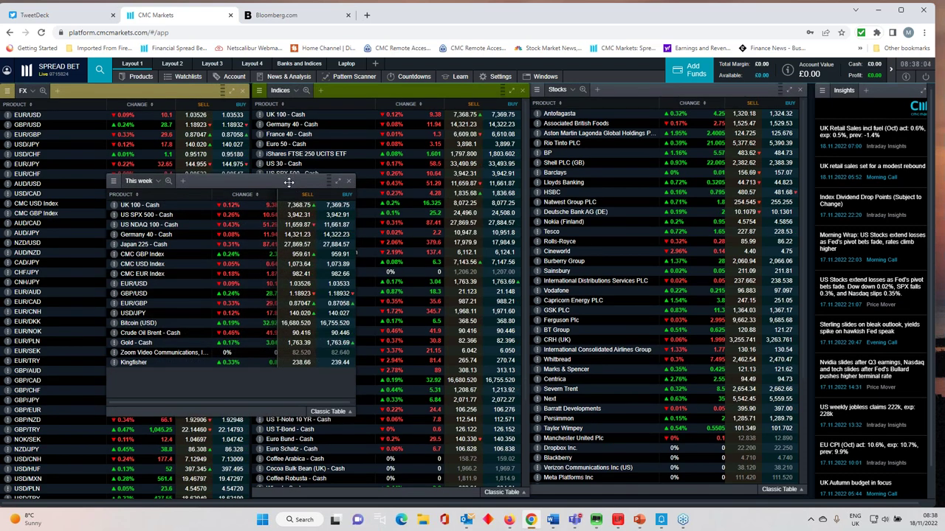
click(126, 304)
scroll(579, 257, up, 3)
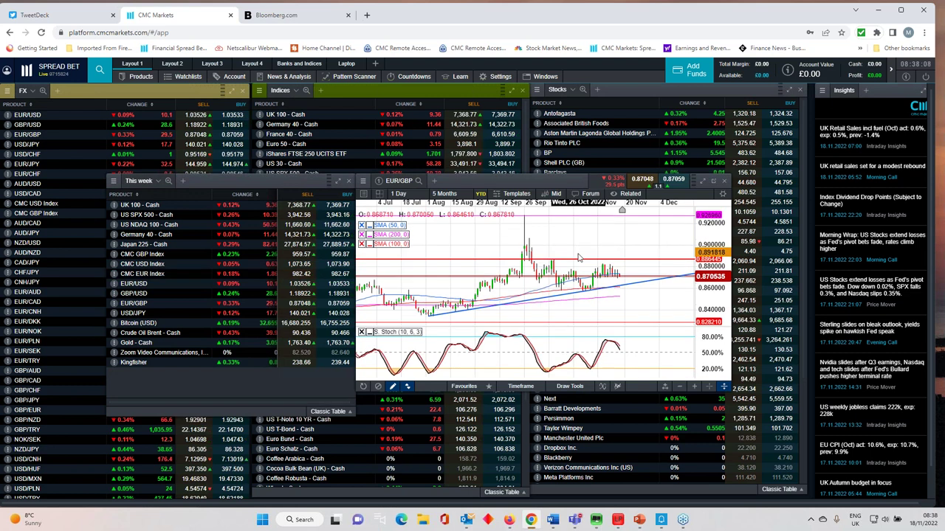
scroll(579, 257, down, 3)
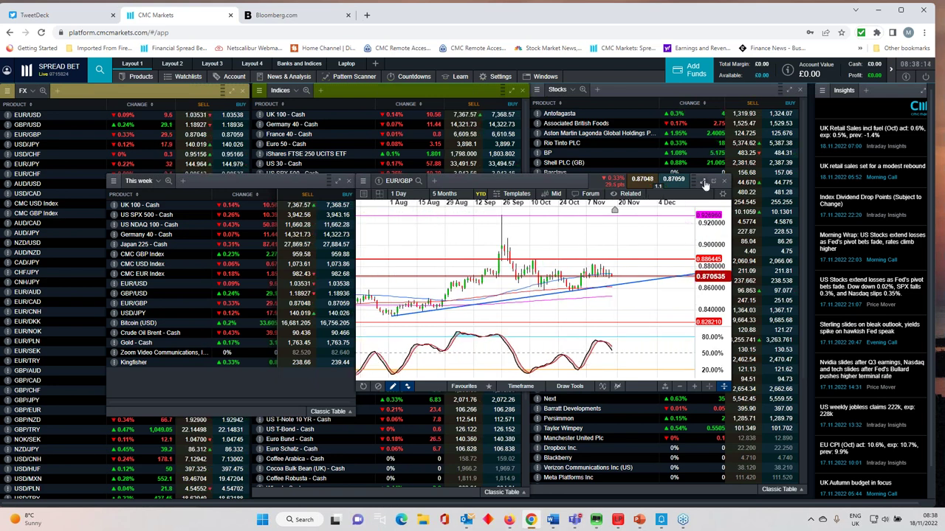
click(702, 181)
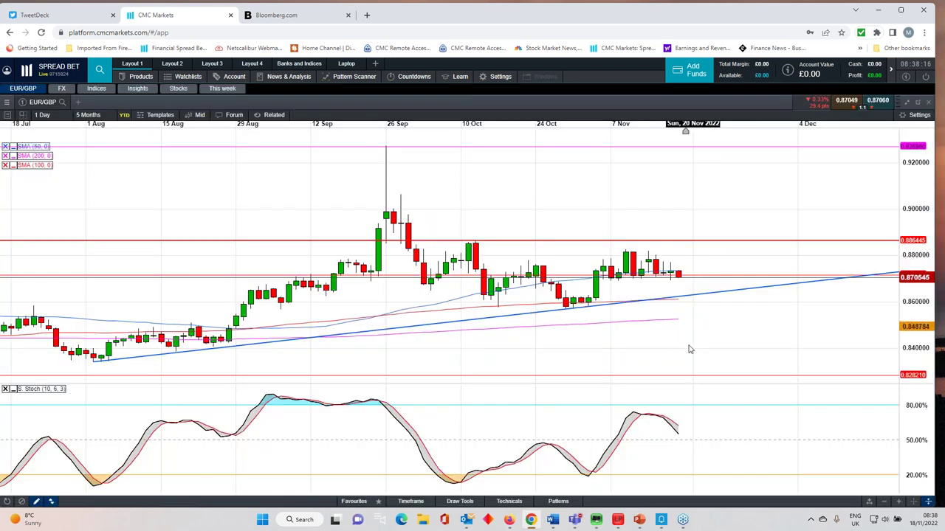
click(908, 104)
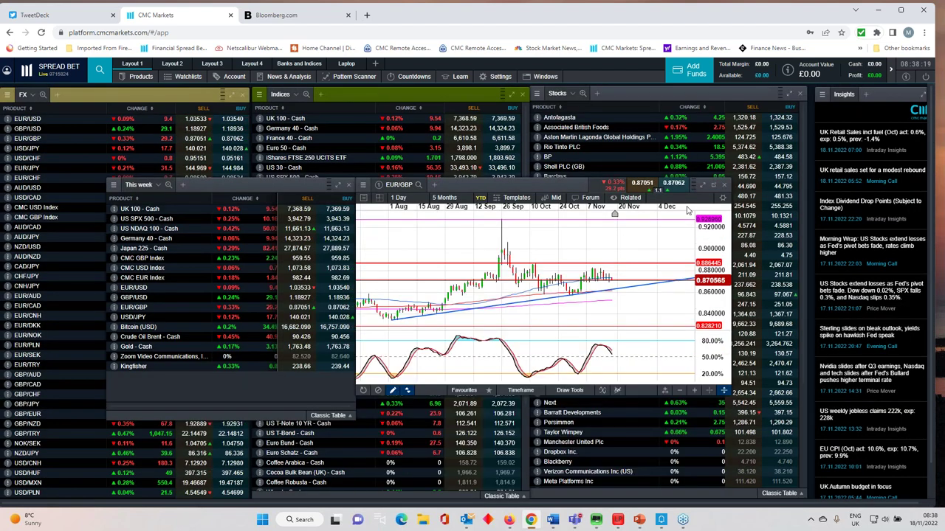
click(723, 185)
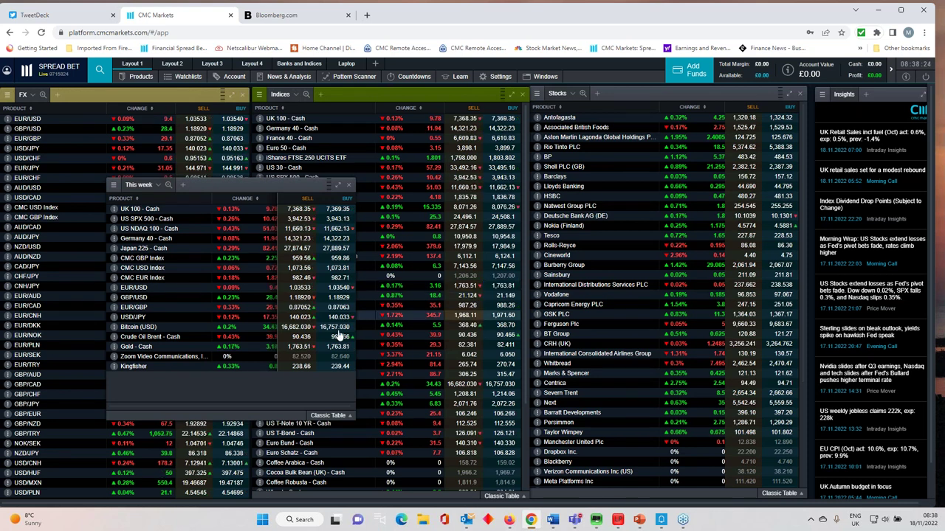
Step: Open the Kingfisher chart from the This week watchlist, examine its eleven-month daily price action at full size, and close it
click(134, 367)
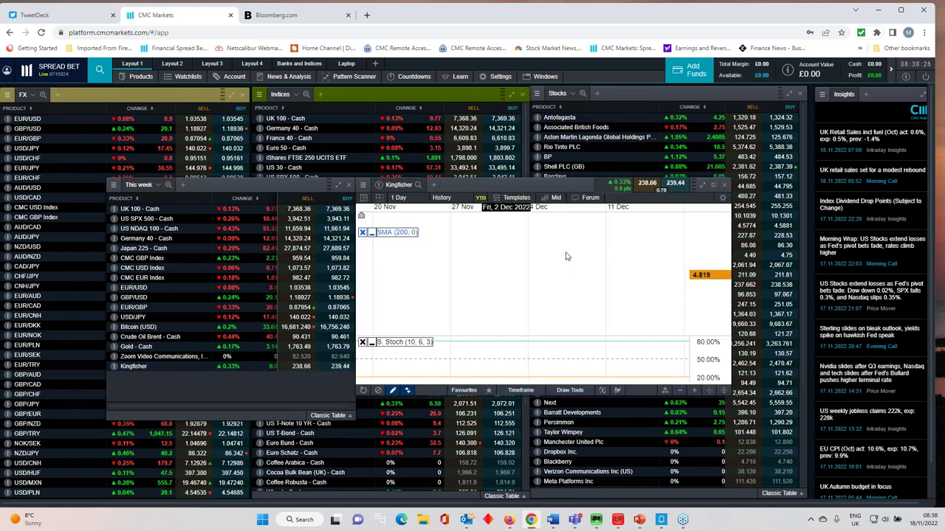
click(703, 185)
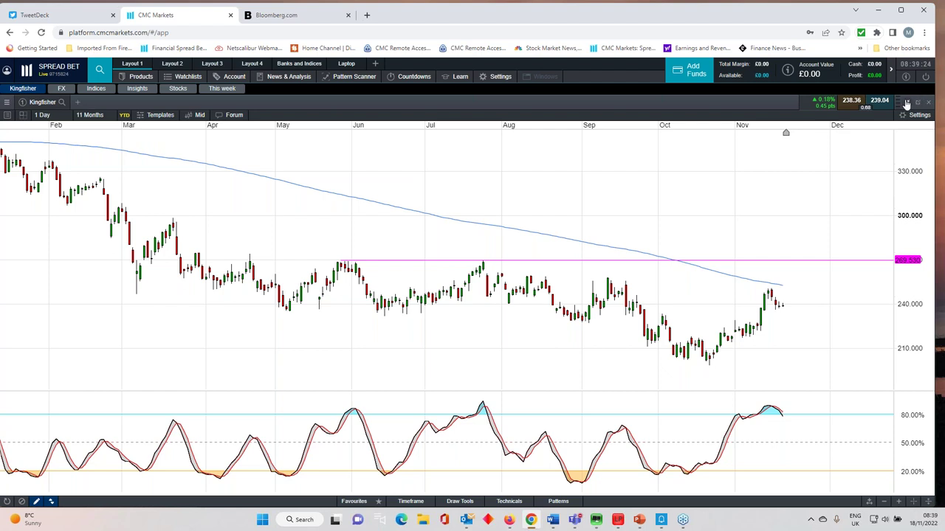
click(906, 103)
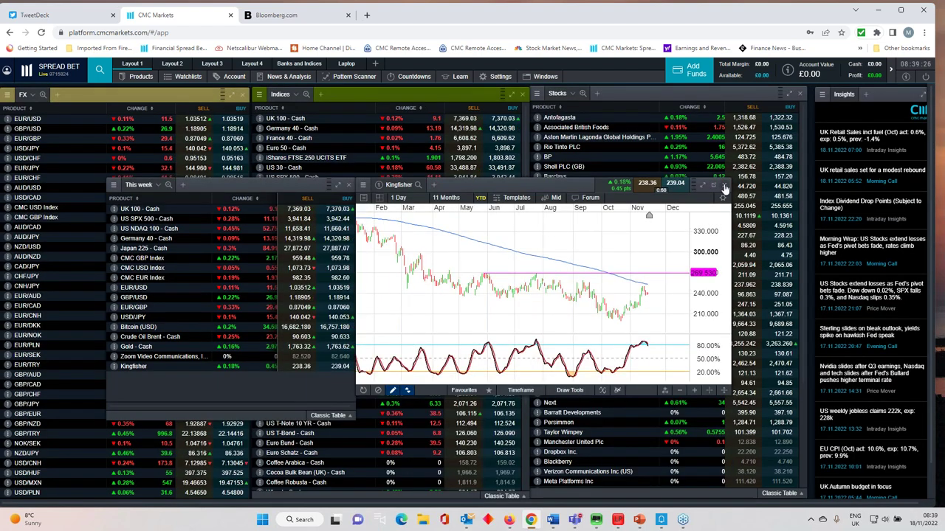
click(725, 188)
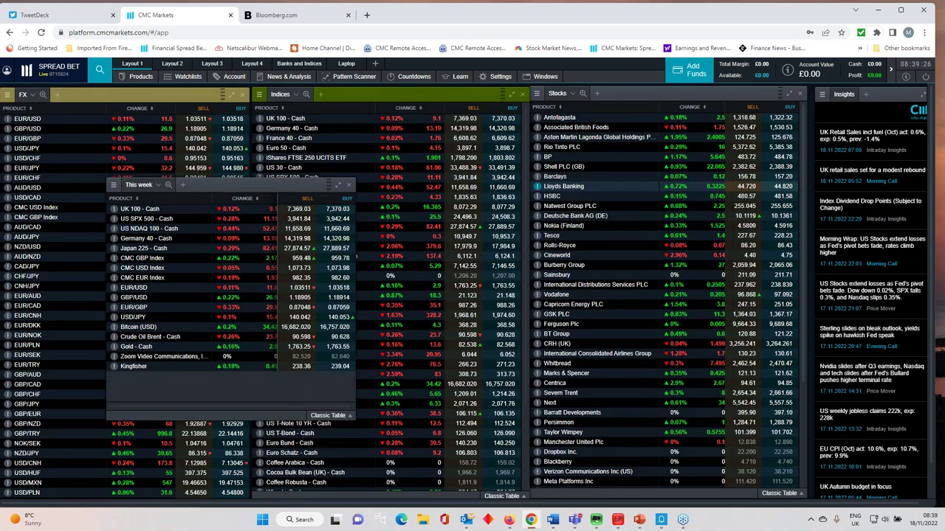
Step: Open the Zoom Video Communications chart from the This week watchlist, examine it at full size over a ten-month span, and close it
click(129, 357)
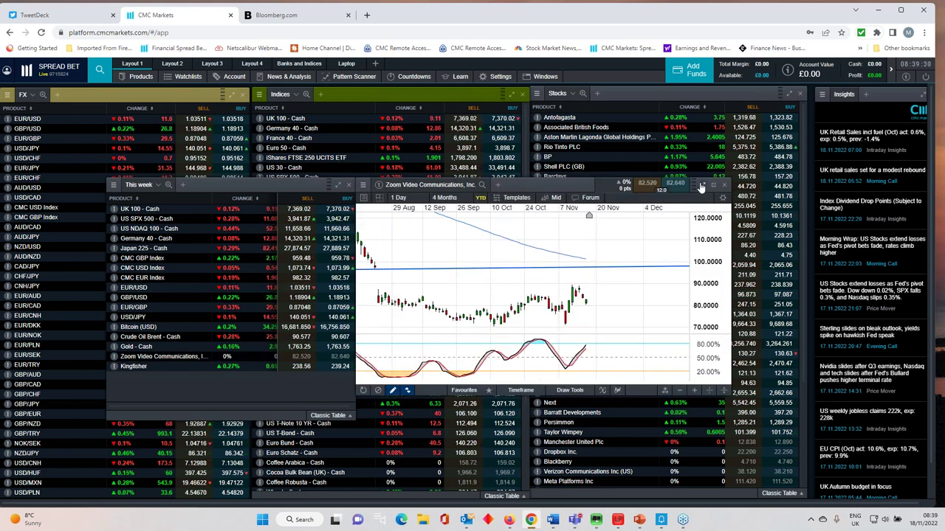
click(702, 186)
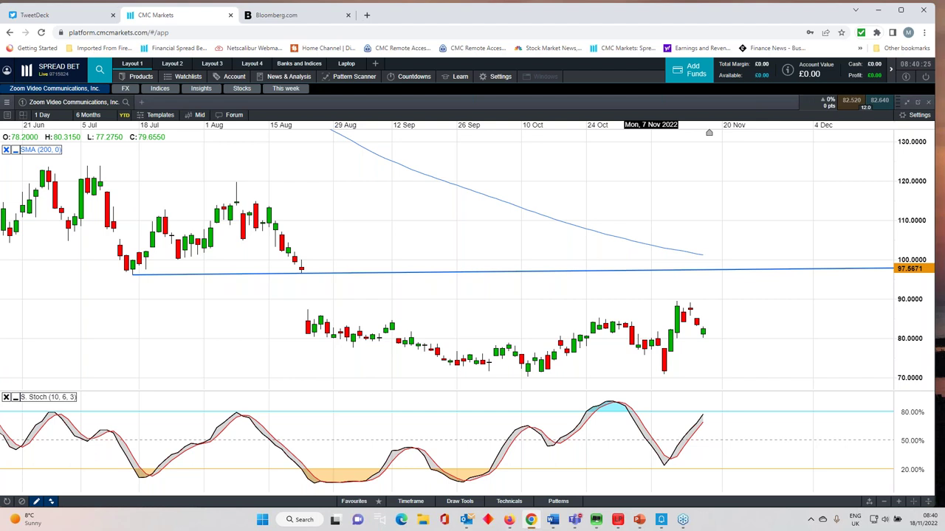
scroll(642, 229, down, 3)
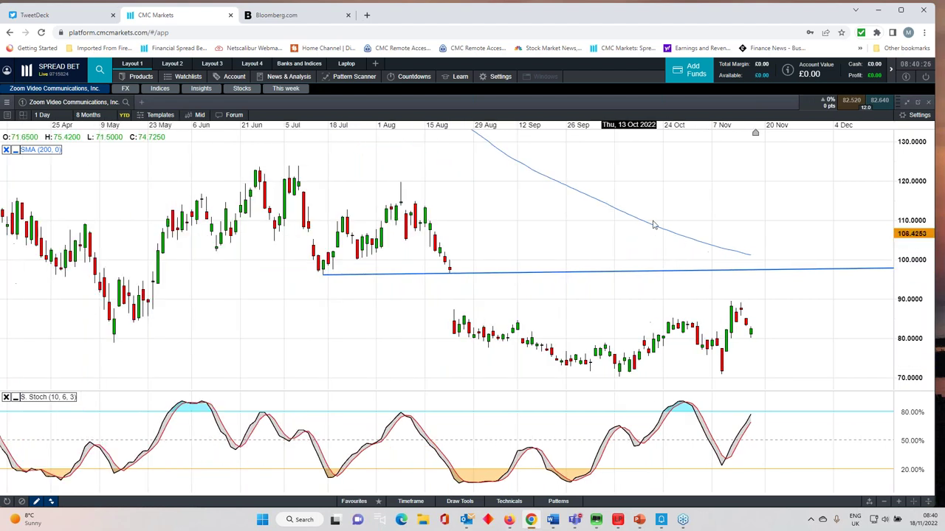
scroll(715, 199, down, 2)
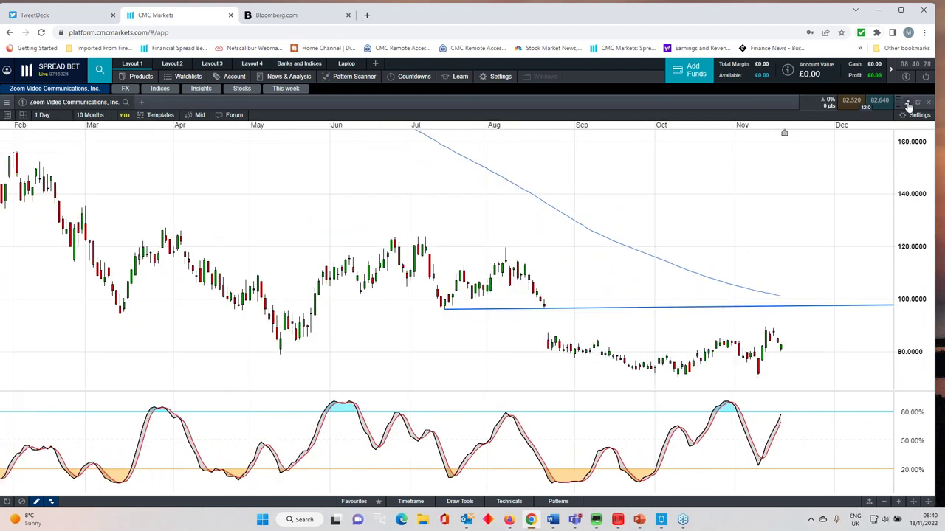
click(907, 103)
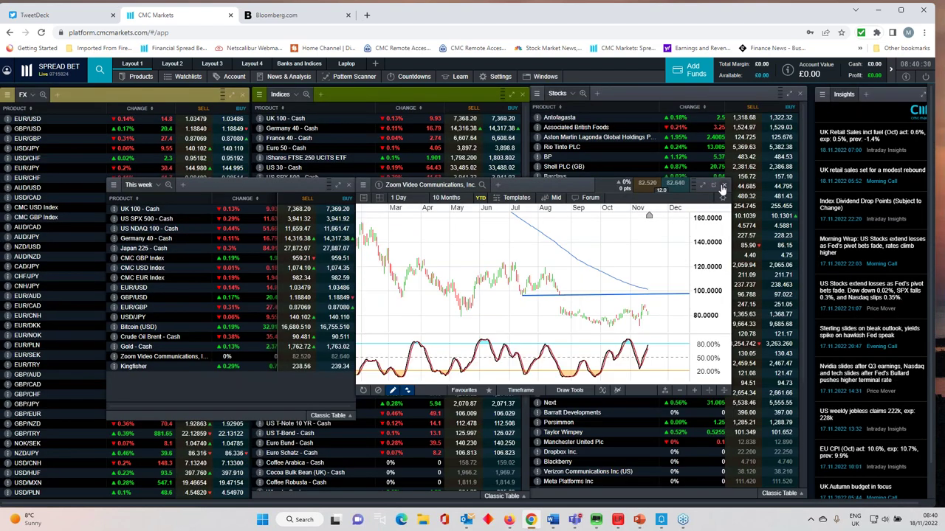
click(723, 186)
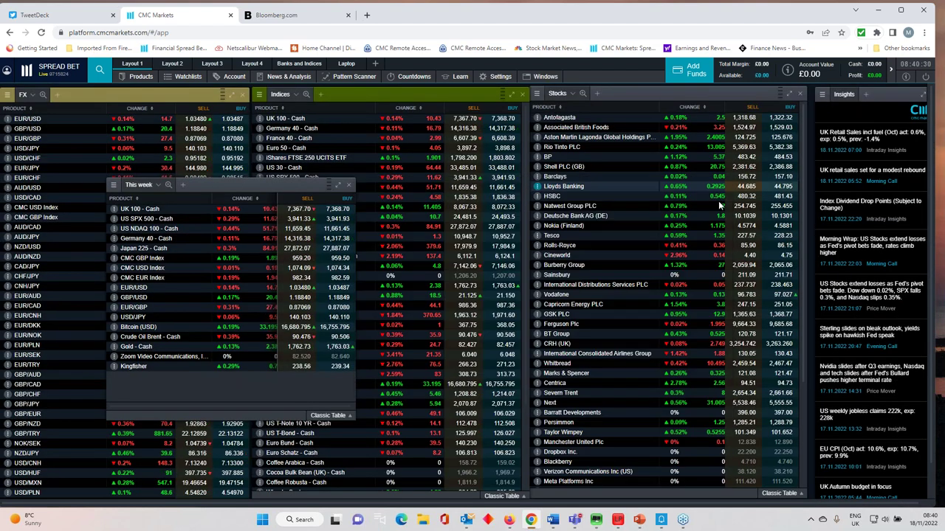
Step: Switch to the Weekly Update slides in PowerPoint, start the slide show from the first slide, and open the display settings
click(639, 520)
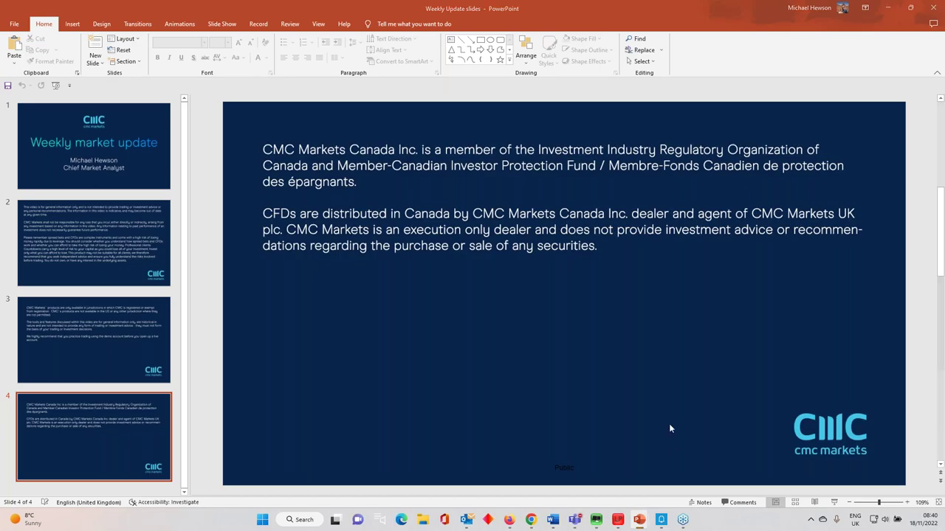
key(F5)
click(182, 16)
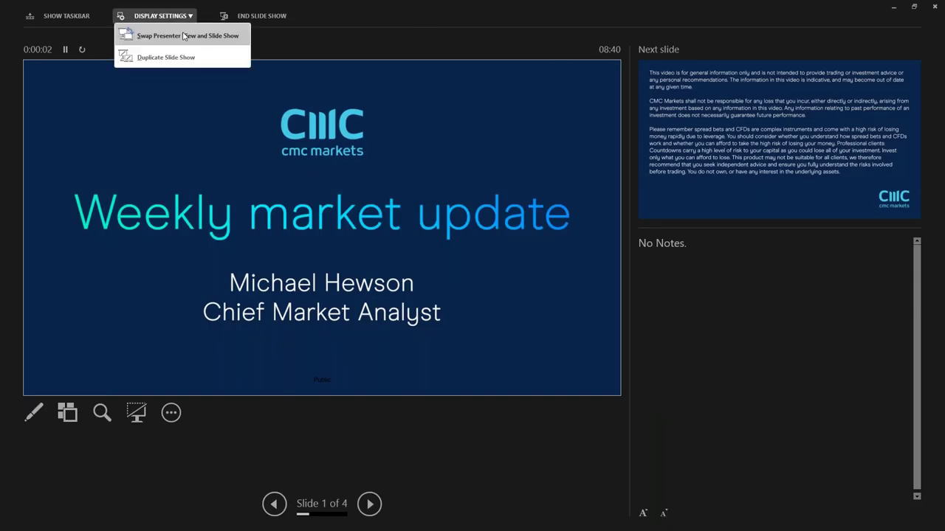